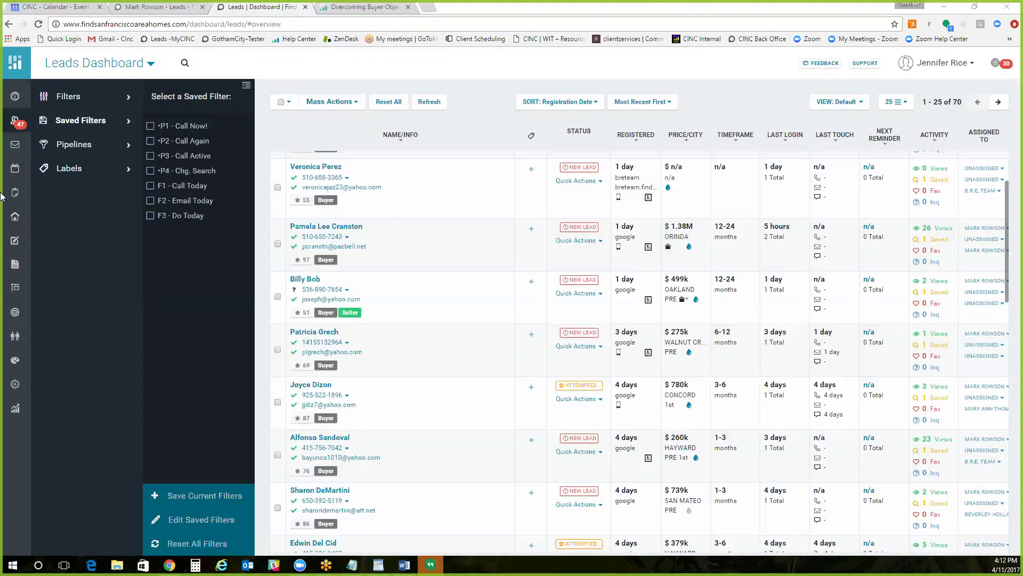
Step: Open the Properties page listing four featured office listings, then open the user account menu
left_click(15, 222)
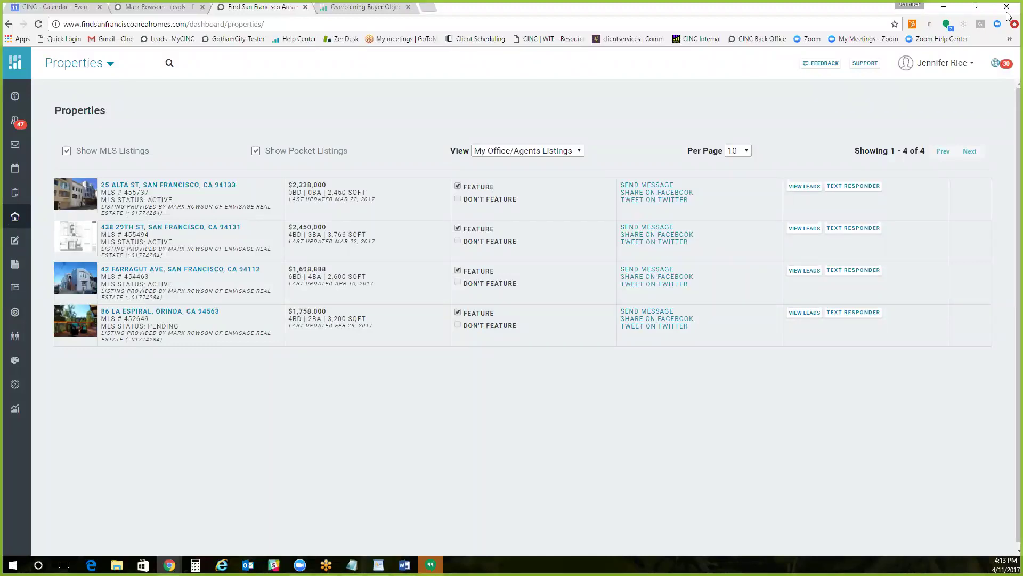
left_click(926, 68)
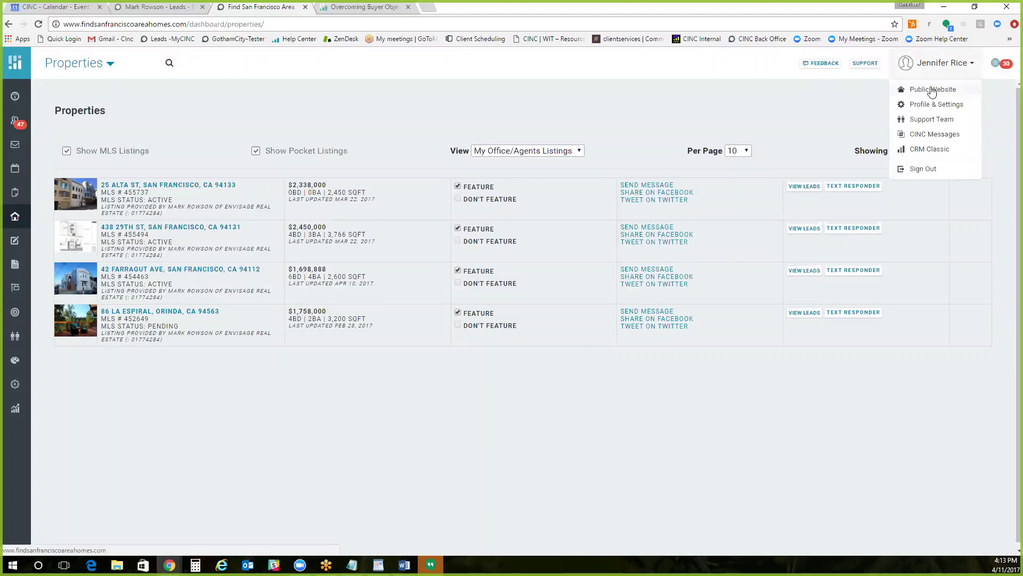
left_click(931, 89)
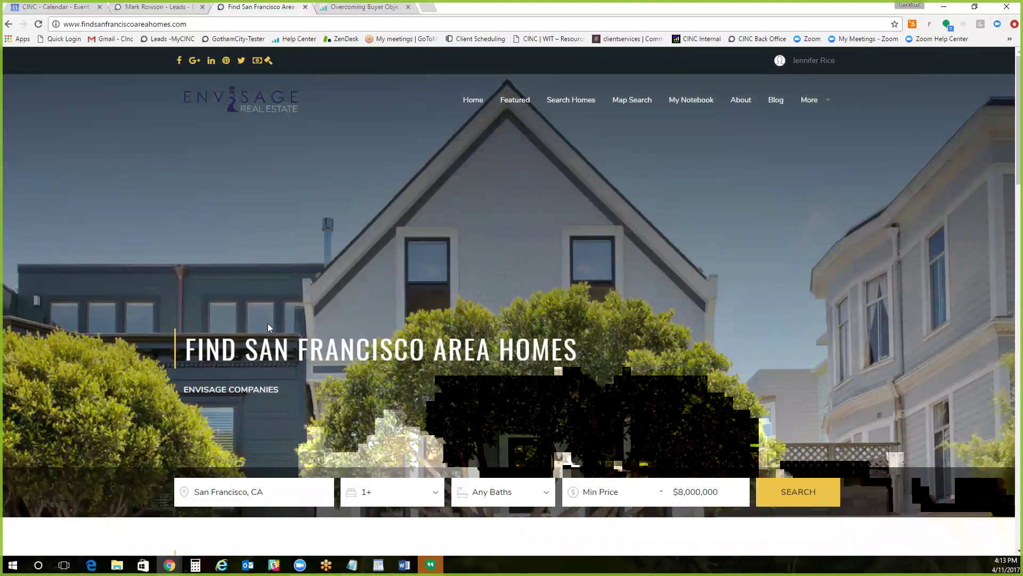
scroll(275, 326, "down", 1)
scroll(325, 216, "down", 4)
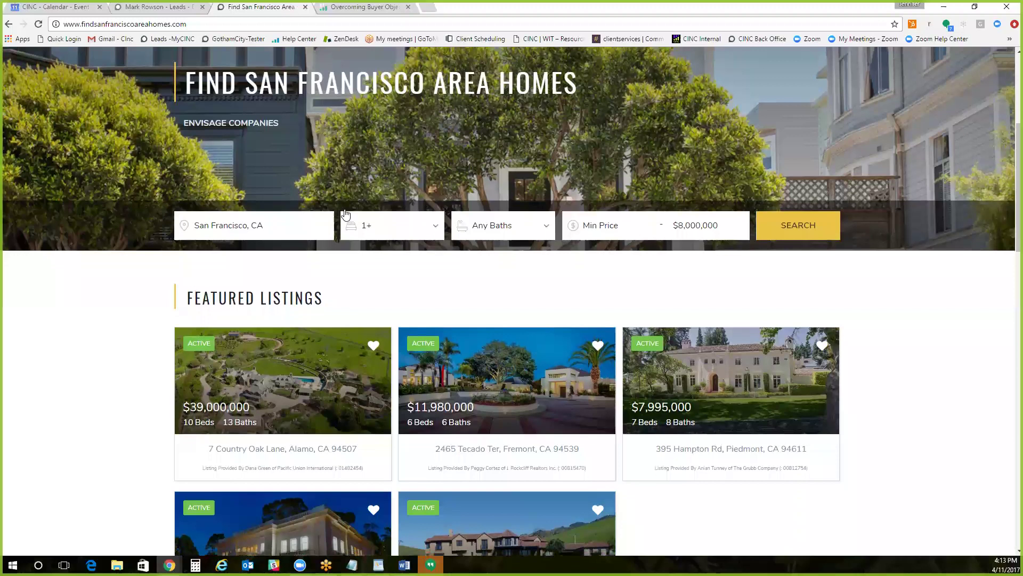
scroll(346, 214, "down", 3)
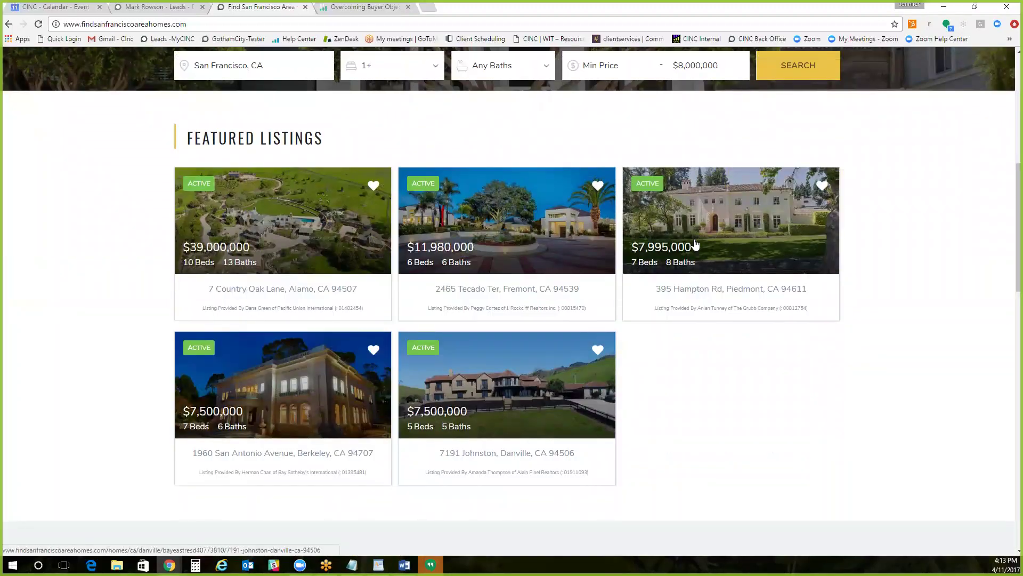
scroll(635, 250, "down", 1)
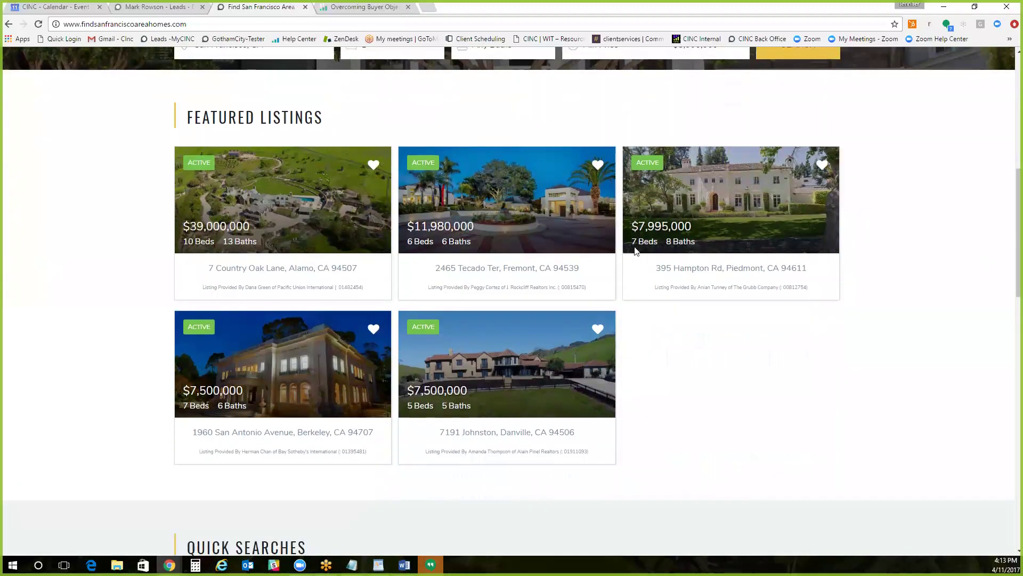
scroll(636, 251, "down", 2)
scroll(544, 201, "up", 3)
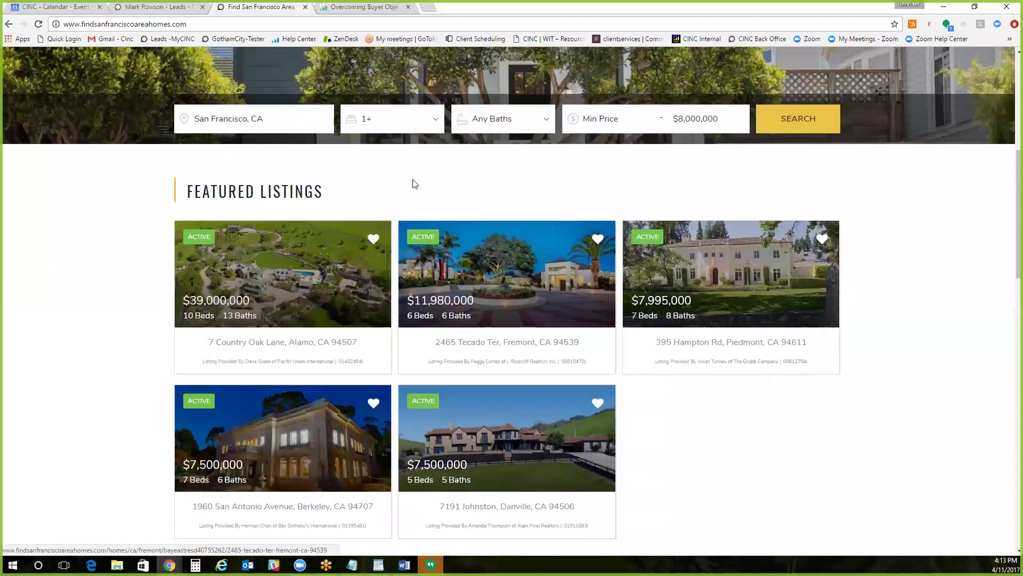
scroll(414, 183, "up", 5)
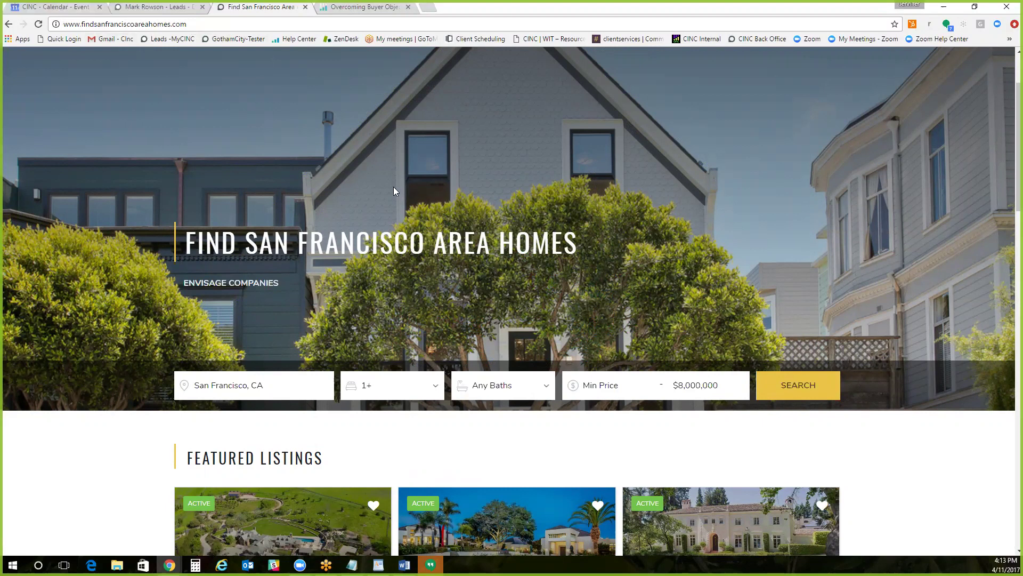
scroll(401, 193, "up", 2)
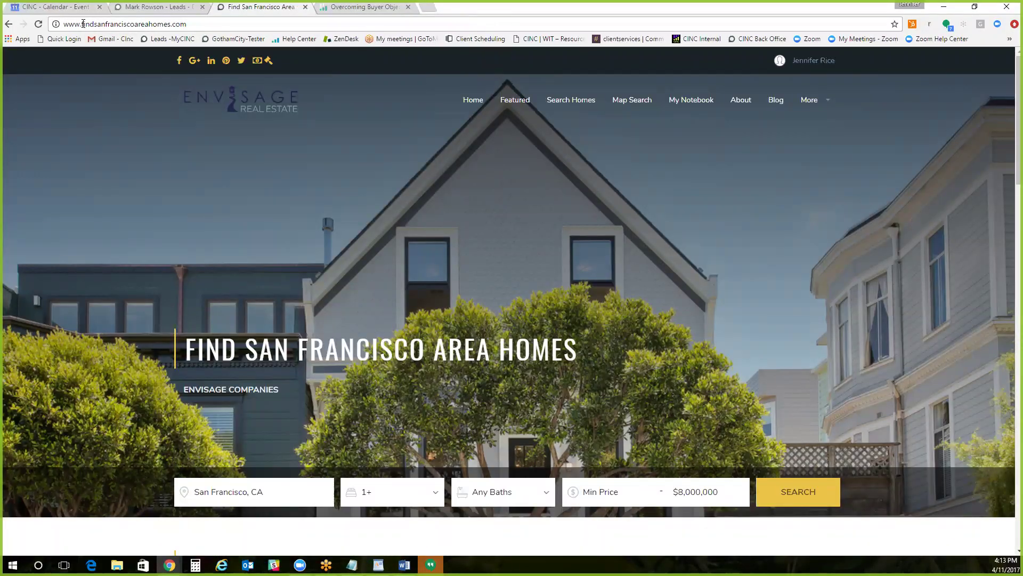
left_click_drag(80, 24, 59, 25)
Step: Return to the Agent Launchpad dashboard from the public site's user menu
left_click(796, 69)
left_click(797, 86)
left_click(797, 86)
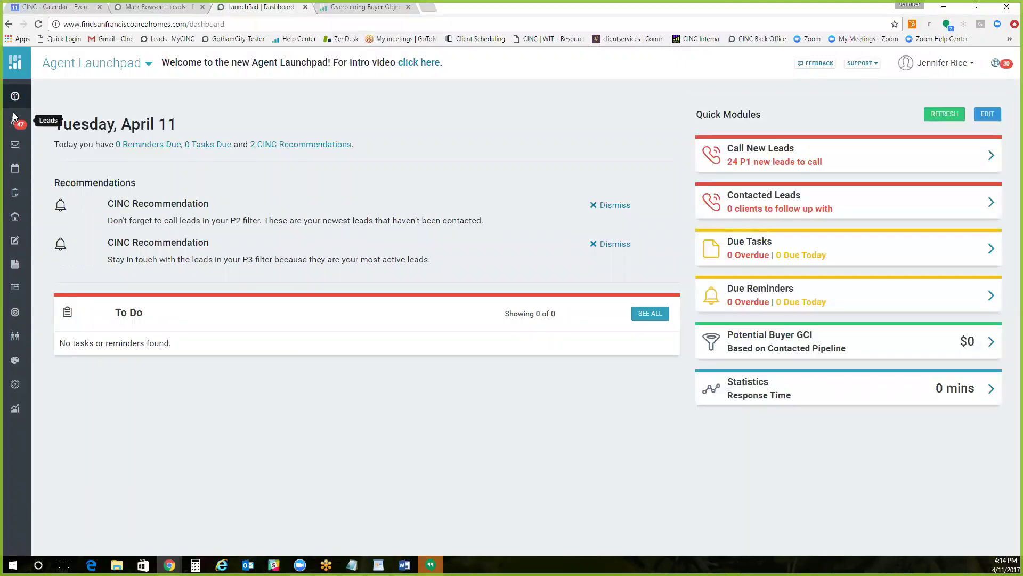
Step: Open Public Website in a new tab and scroll through its featured listings
left_click(919, 64)
right_click(919, 97)
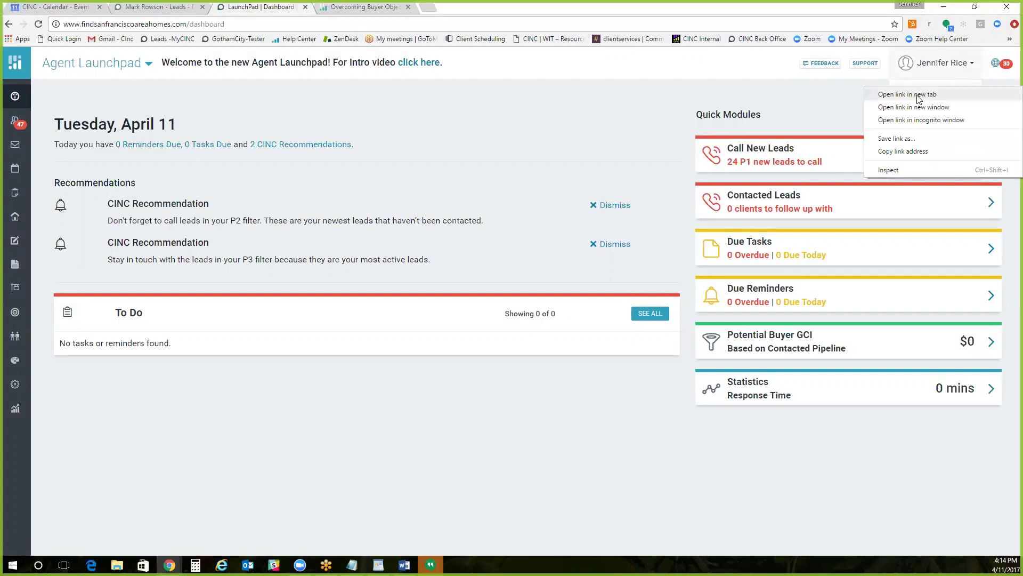
left_click(918, 97)
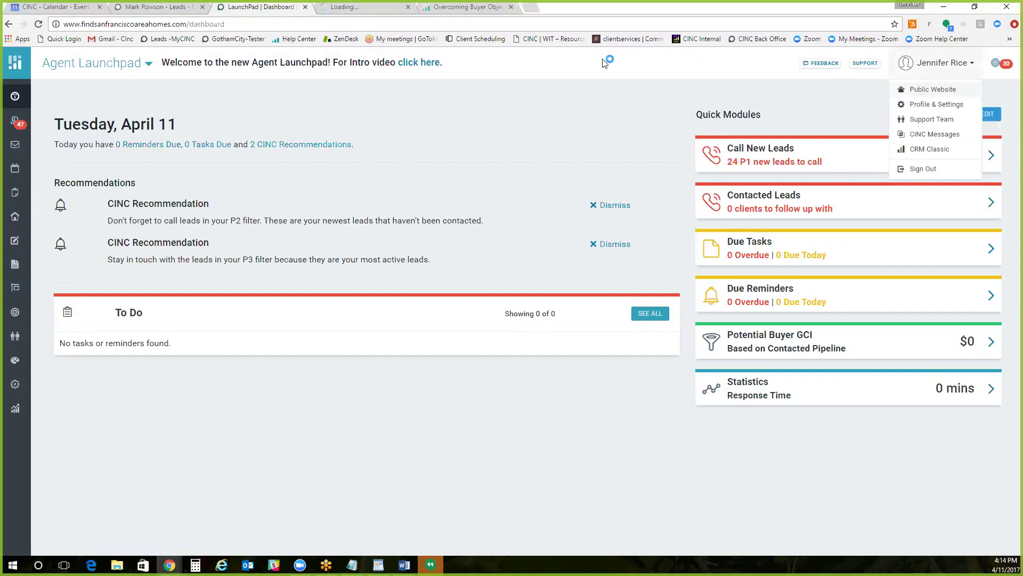
left_click(355, 7)
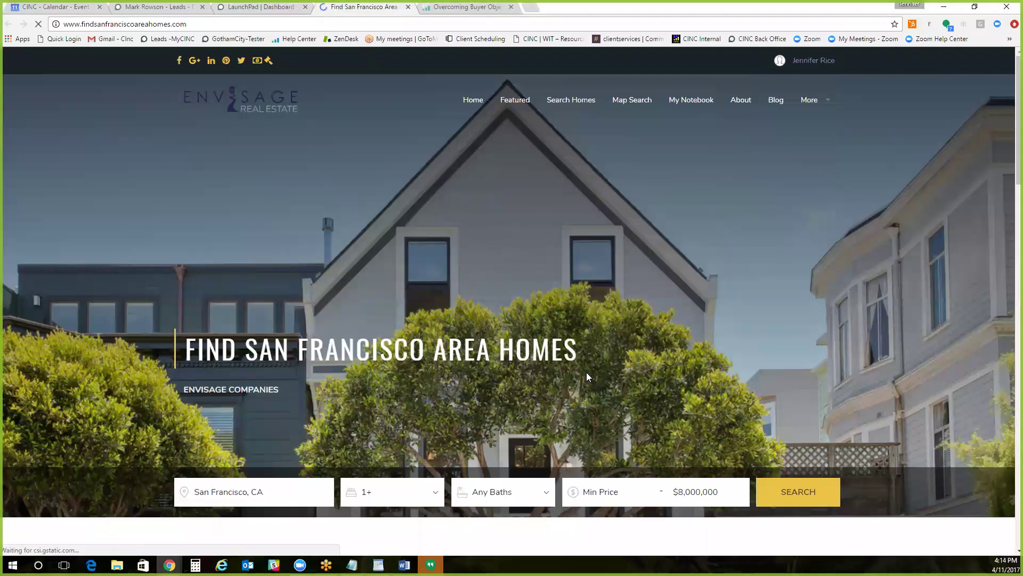
scroll(586, 377, "down", 6)
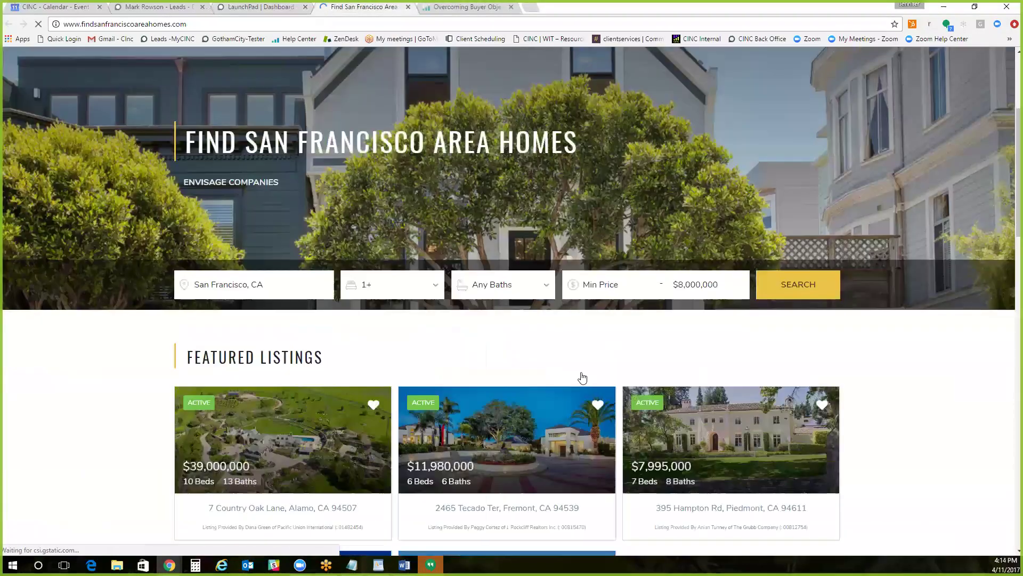
scroll(132, 87, "up", 6)
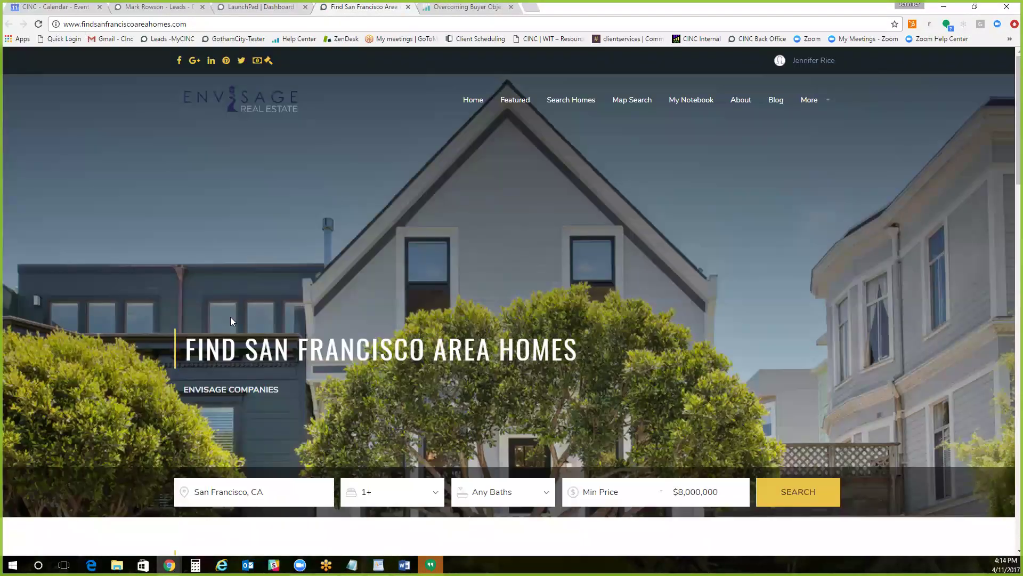
scroll(230, 317, "down", 2)
scroll(287, 383, "down", 2)
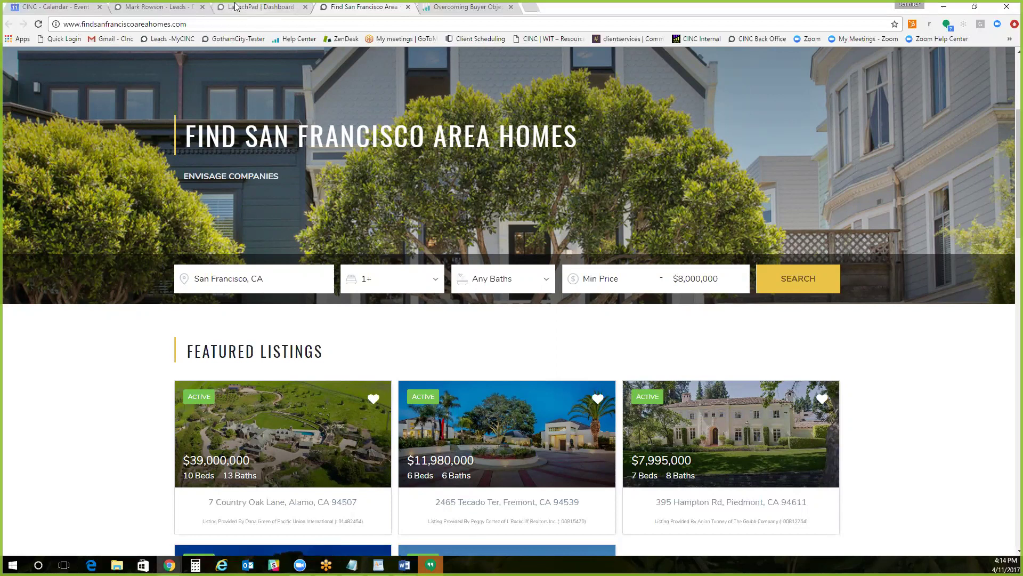
Step: Go back to LaunchPad's Properties page and check the View choices, keeping My Office/Agents Listings
left_click(243, 7)
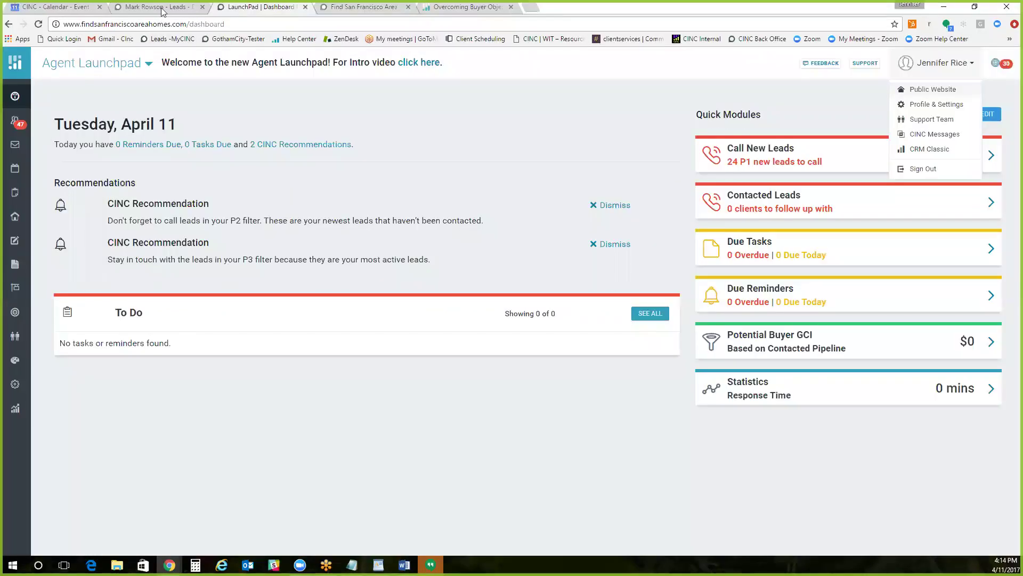
left_click(17, 220)
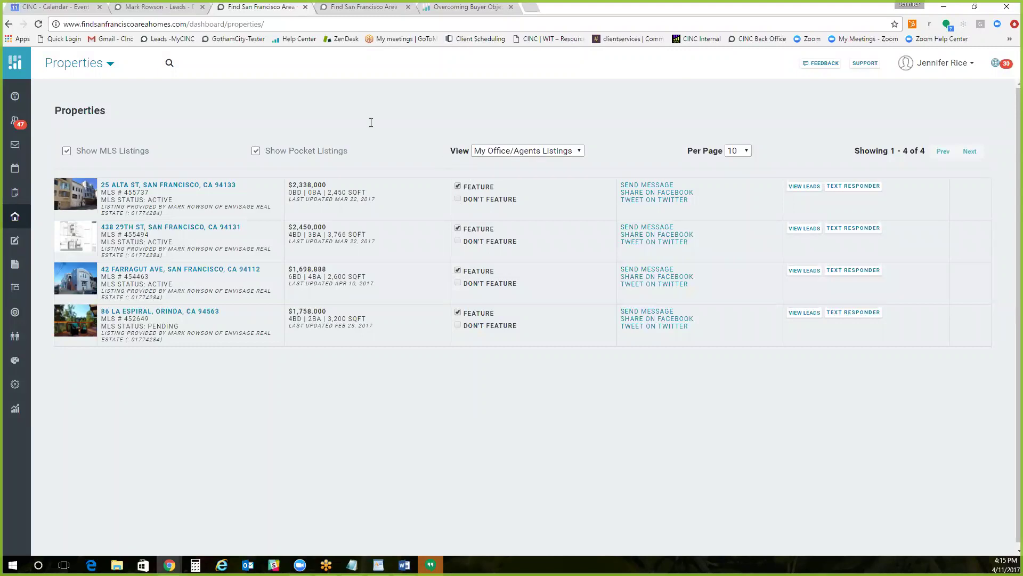
left_click(522, 153)
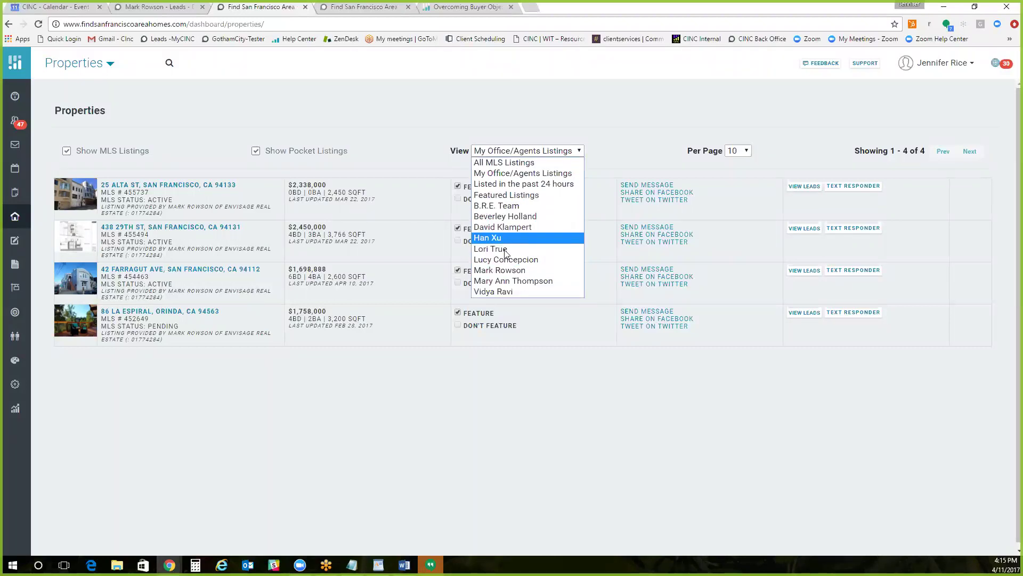
left_click(501, 117)
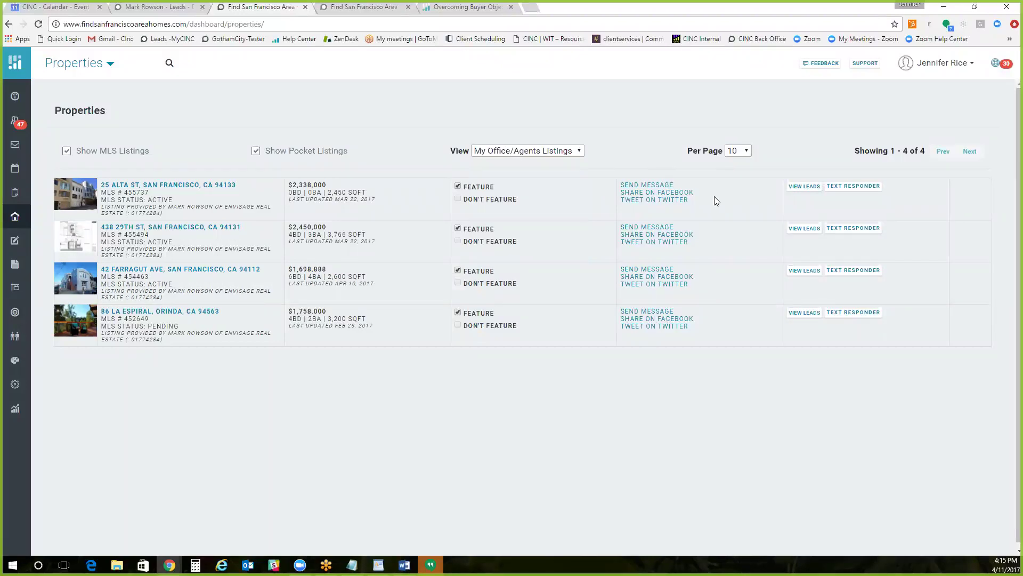
left_click(650, 187)
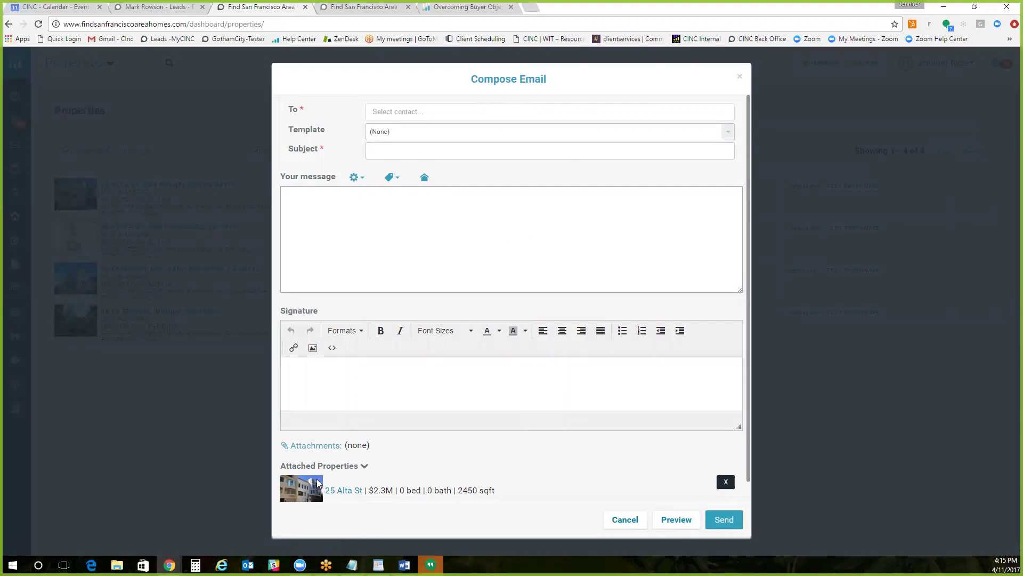
left_click(408, 113)
type("jenn")
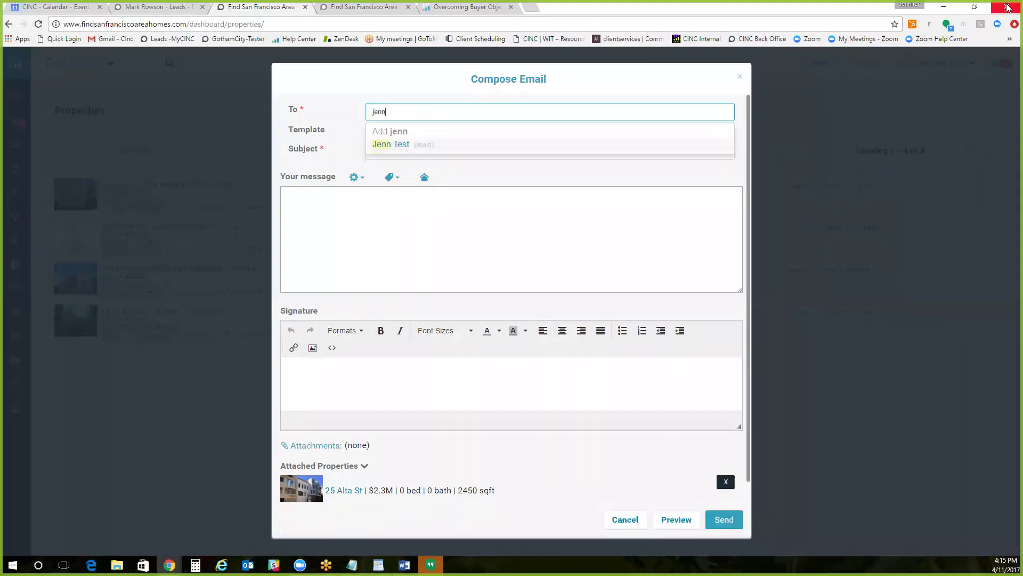
key("Return")
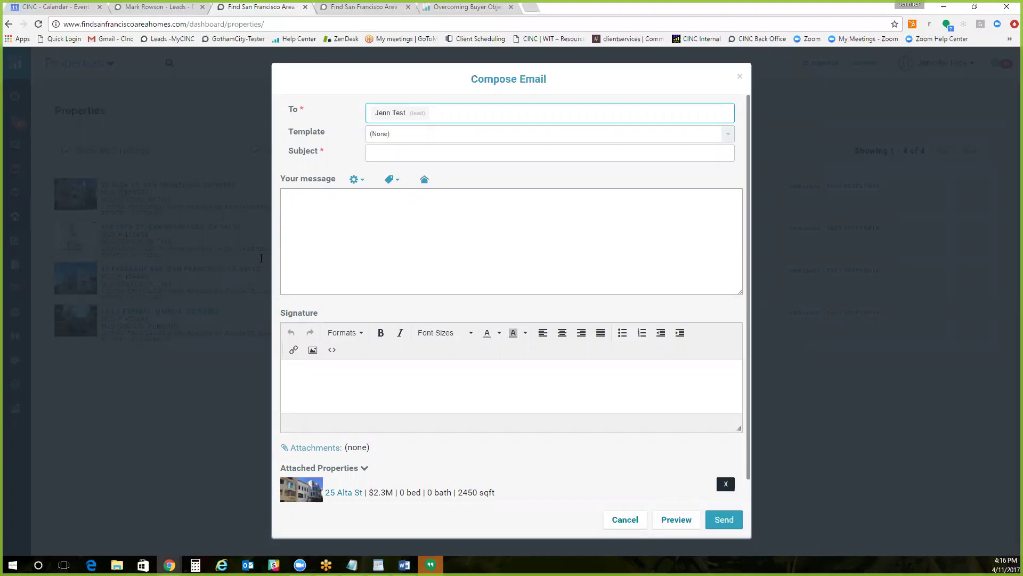
left_click(741, 78)
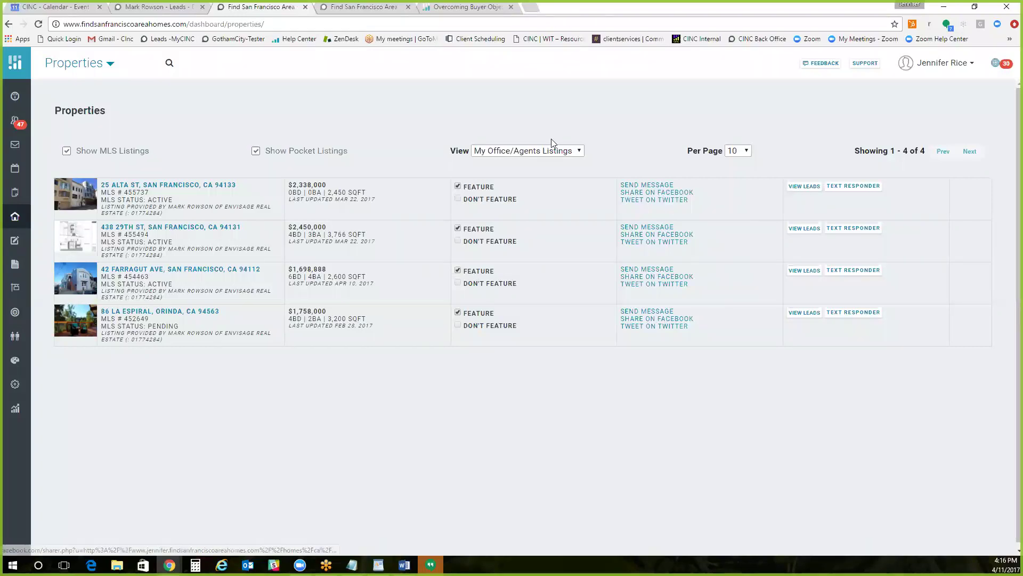
left_click(106, 65)
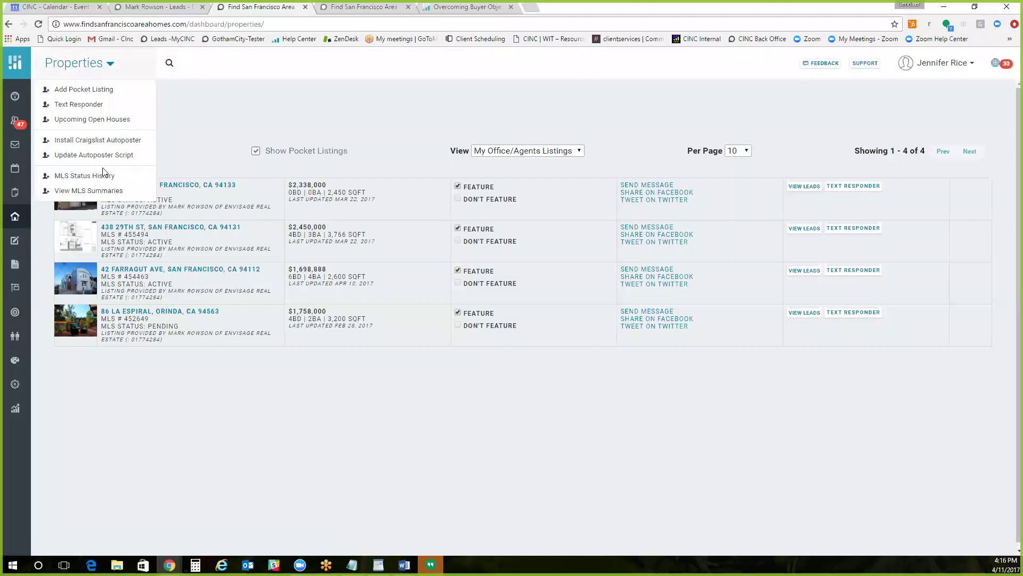
left_click(260, 102)
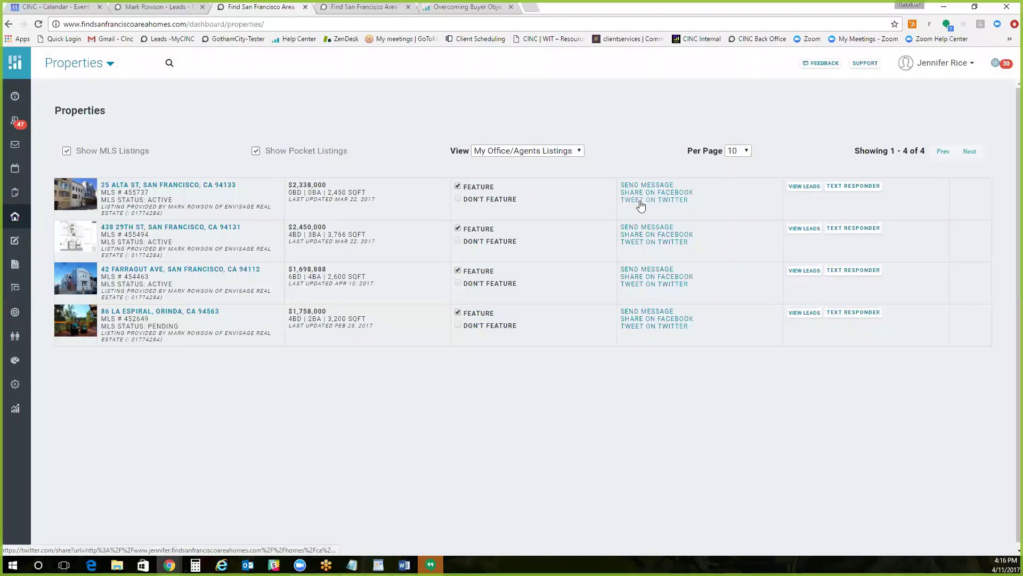
left_click(681, 193)
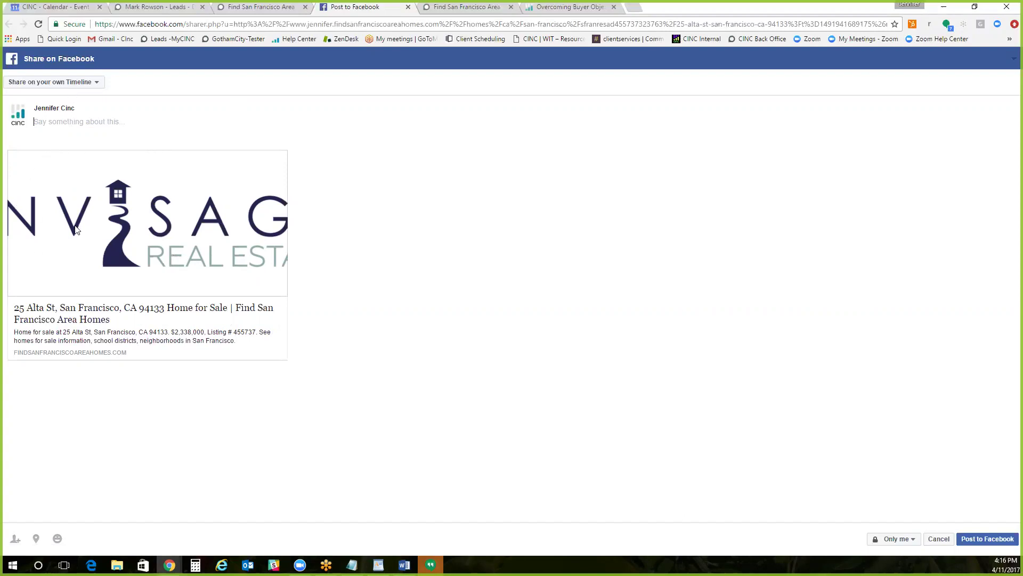
left_click(57, 85)
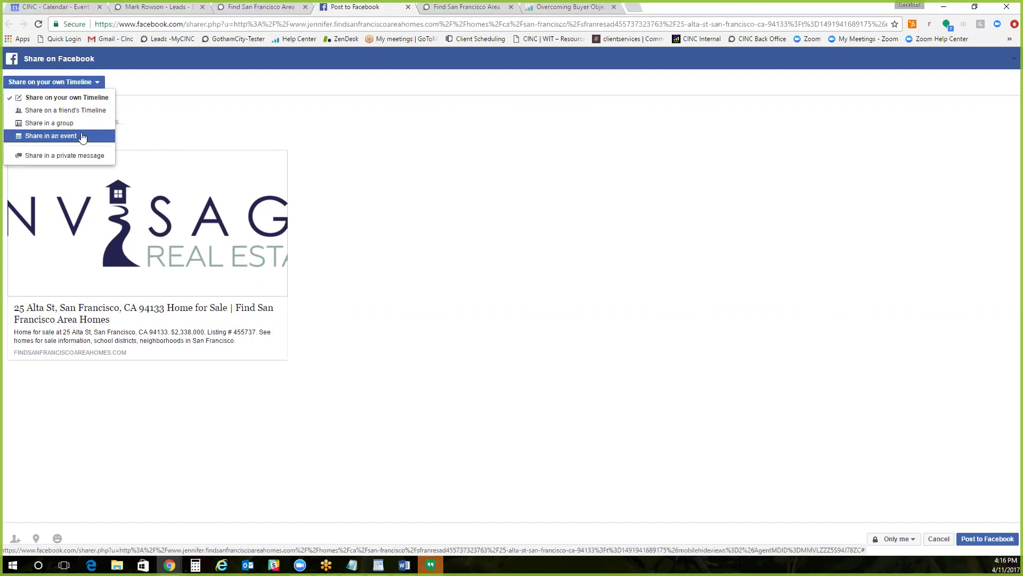
left_click(203, 121)
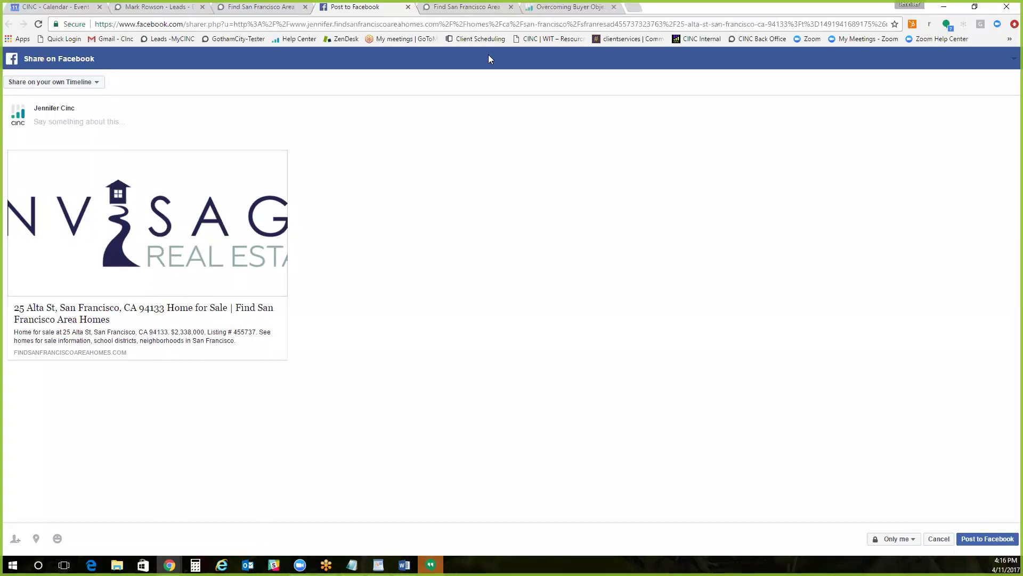
left_click(477, 12)
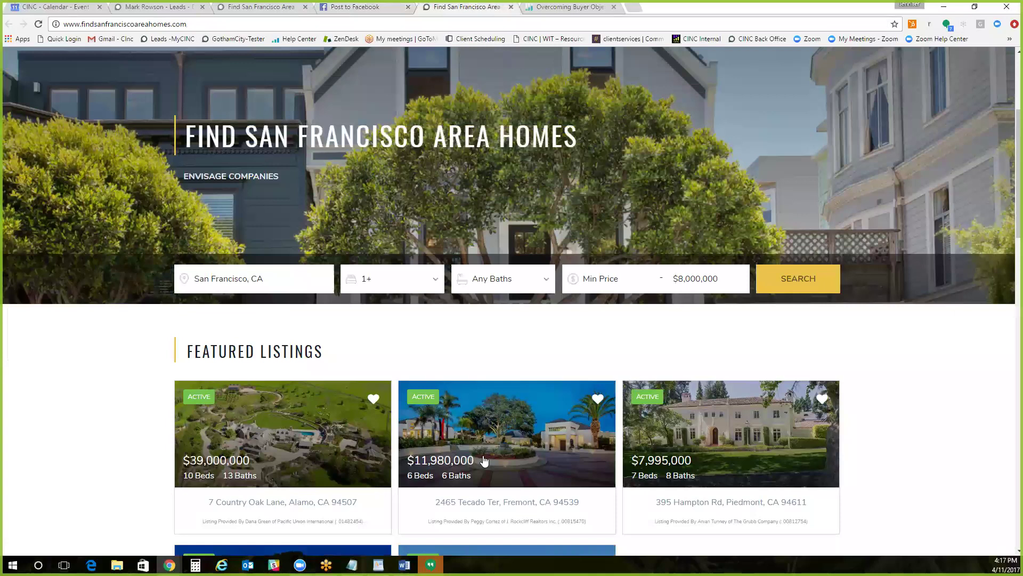
left_click(495, 433)
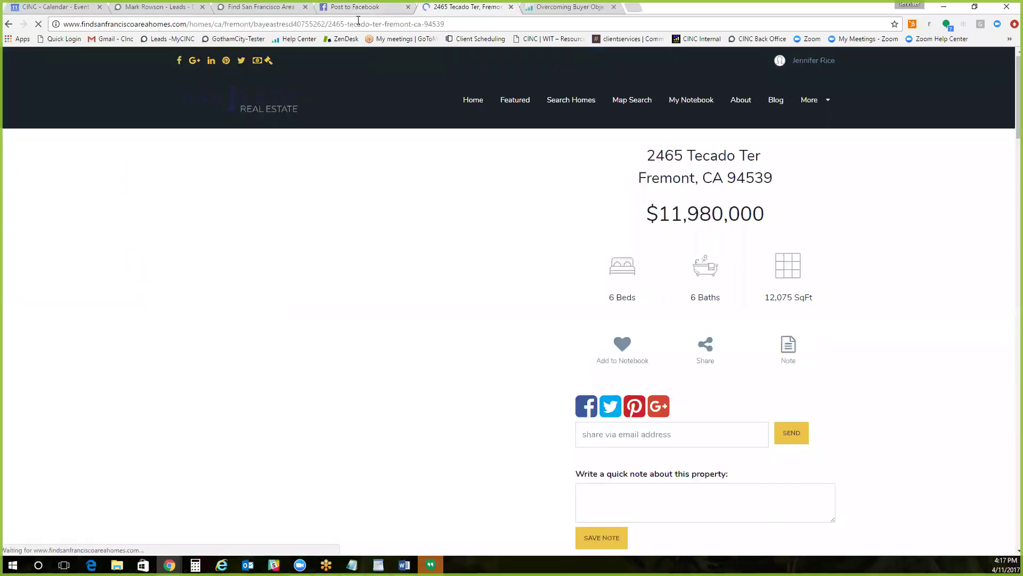
left_click(362, 25)
right_click(362, 25)
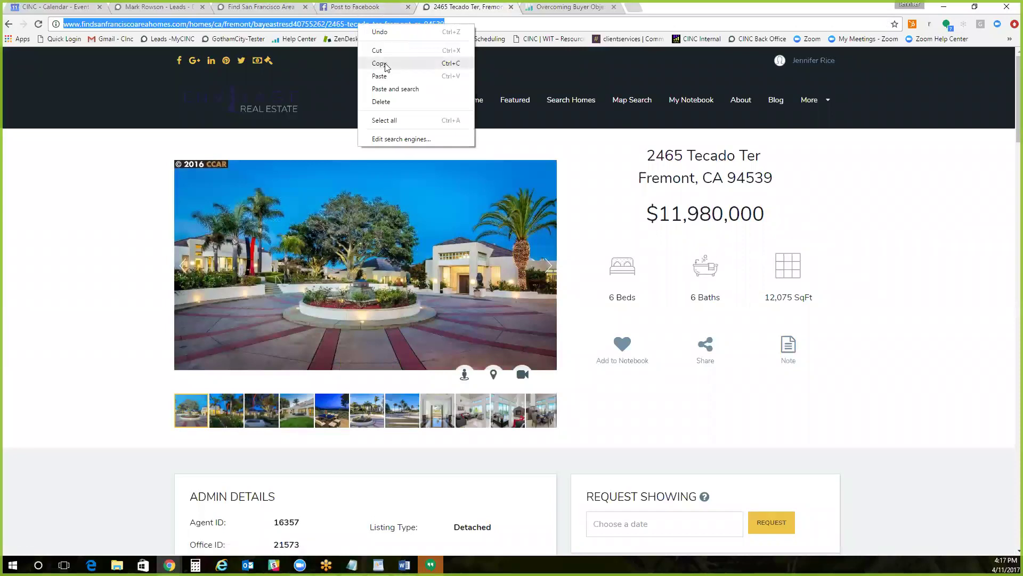
left_click(385, 64)
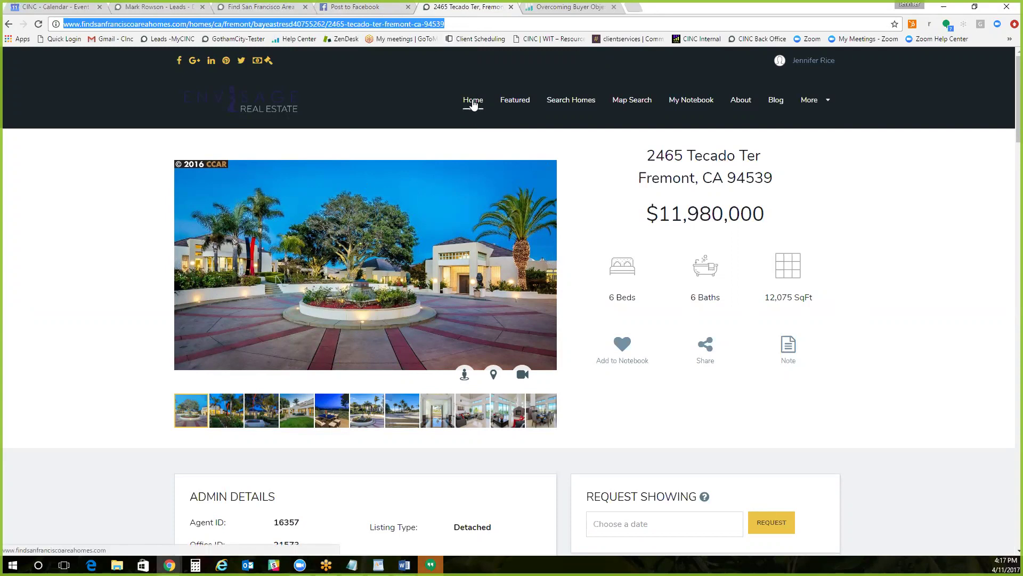
left_click(361, 11)
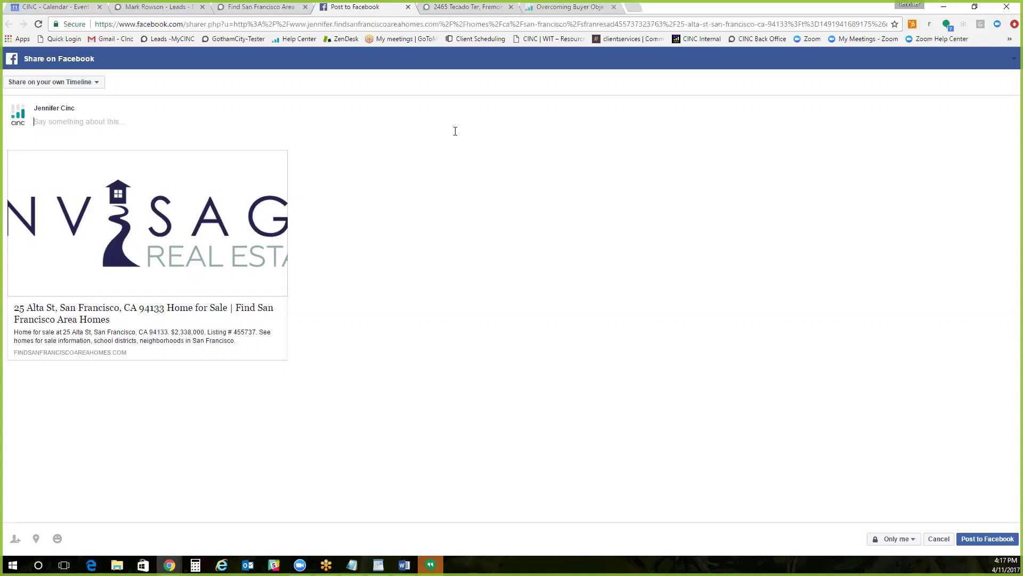
left_click(471, 7)
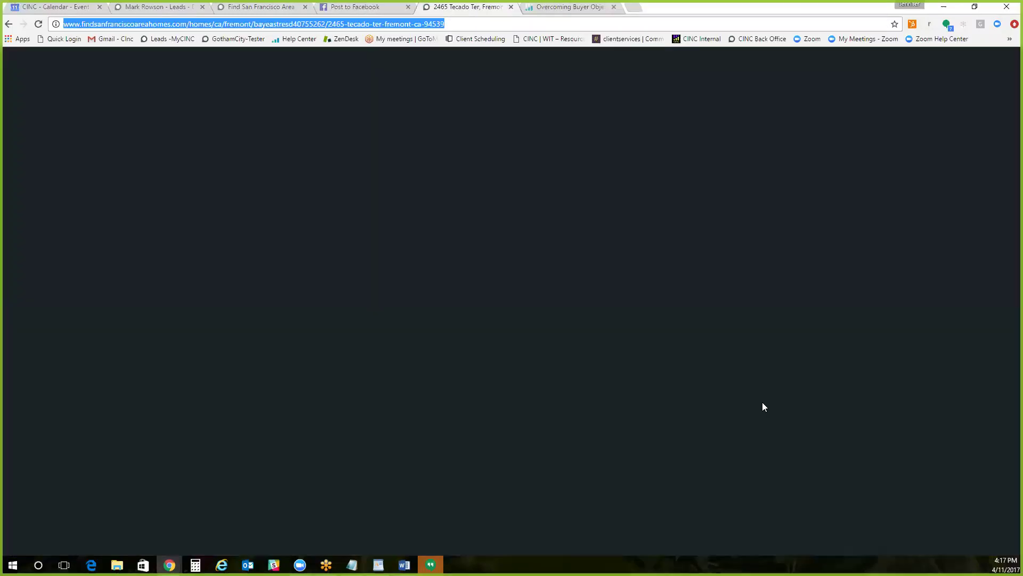
scroll(712, 330, "down", 2)
scroll(712, 330, "down", 2)
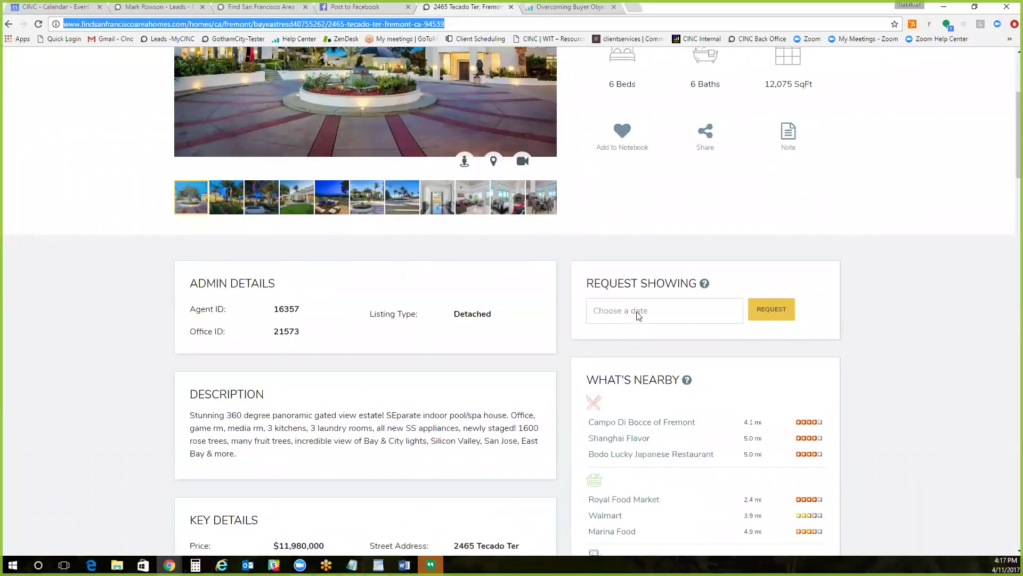
scroll(638, 315, "down", 12)
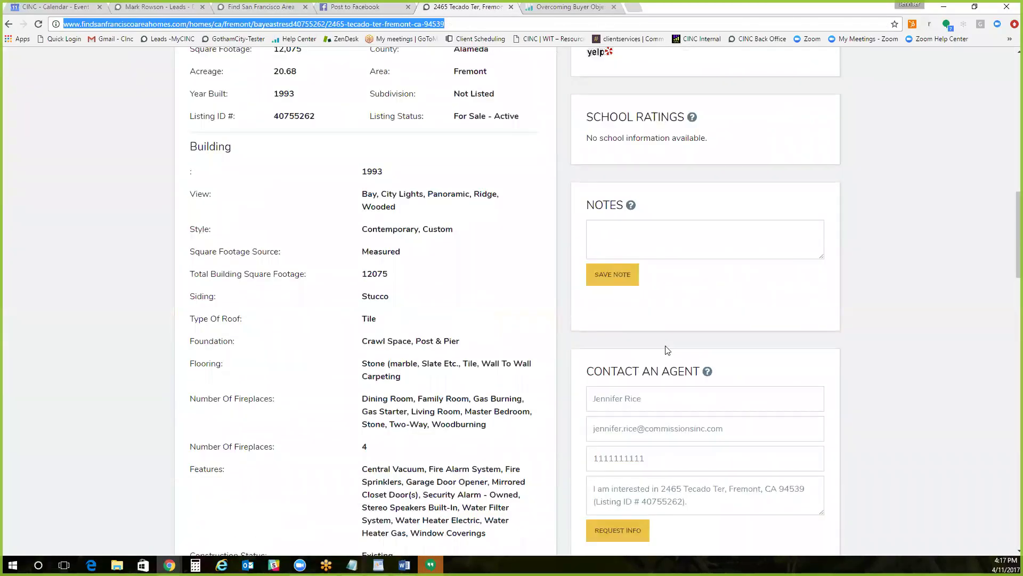
scroll(672, 269, "down", 2)
scroll(692, 287, "down", 5)
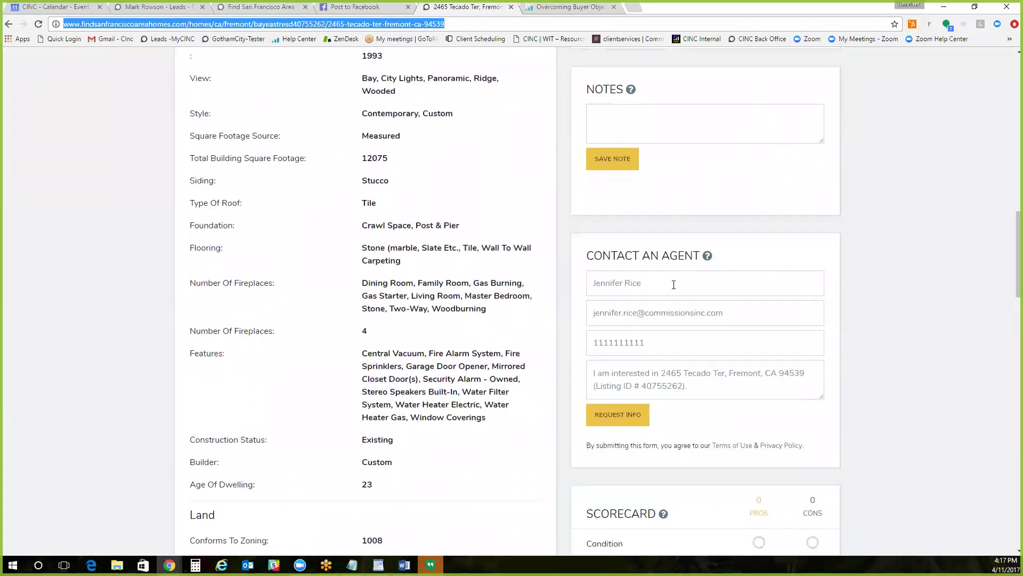
scroll(715, 307, "up", 20)
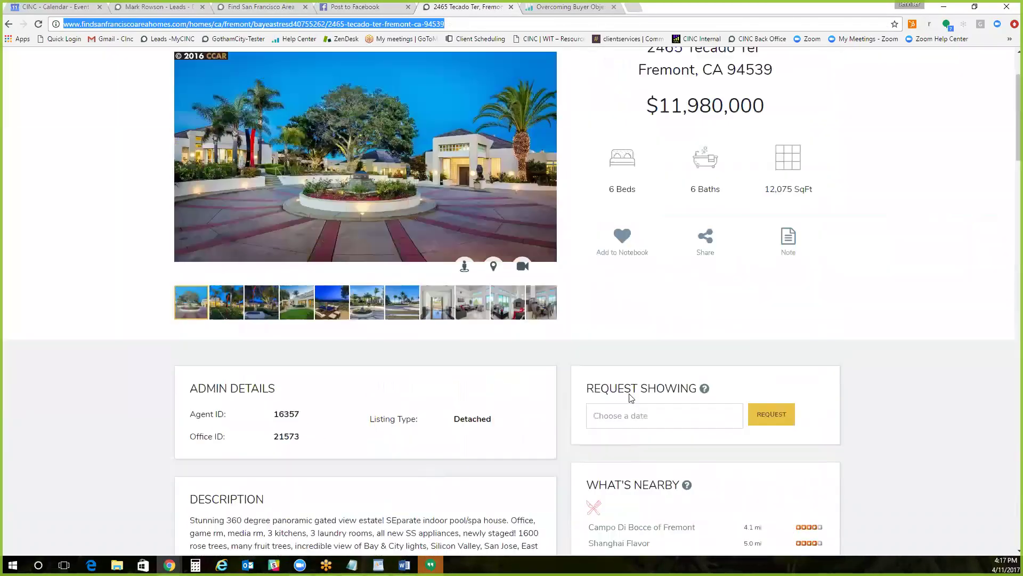
scroll(596, 383, "up", 2)
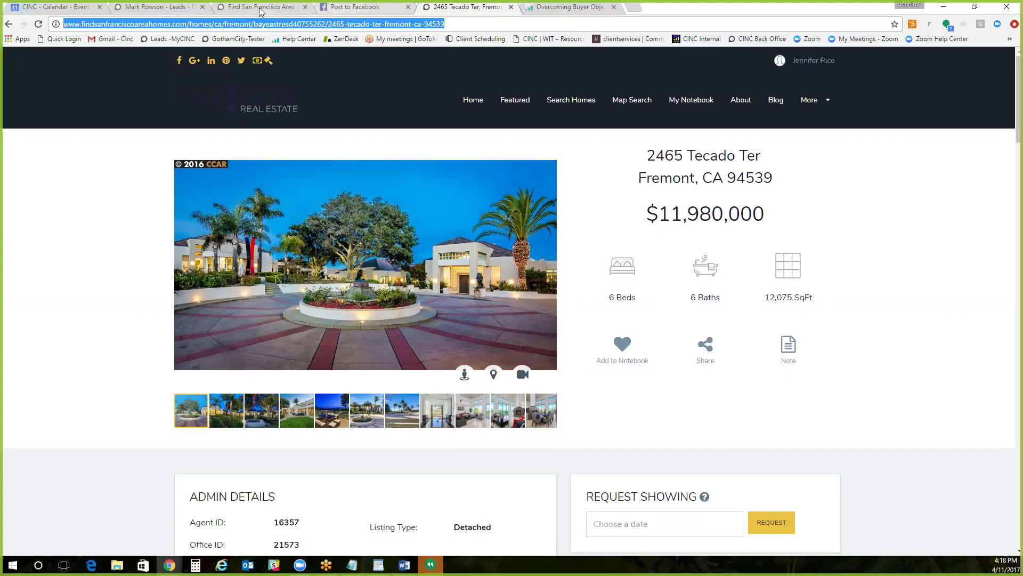
left_click(370, 8)
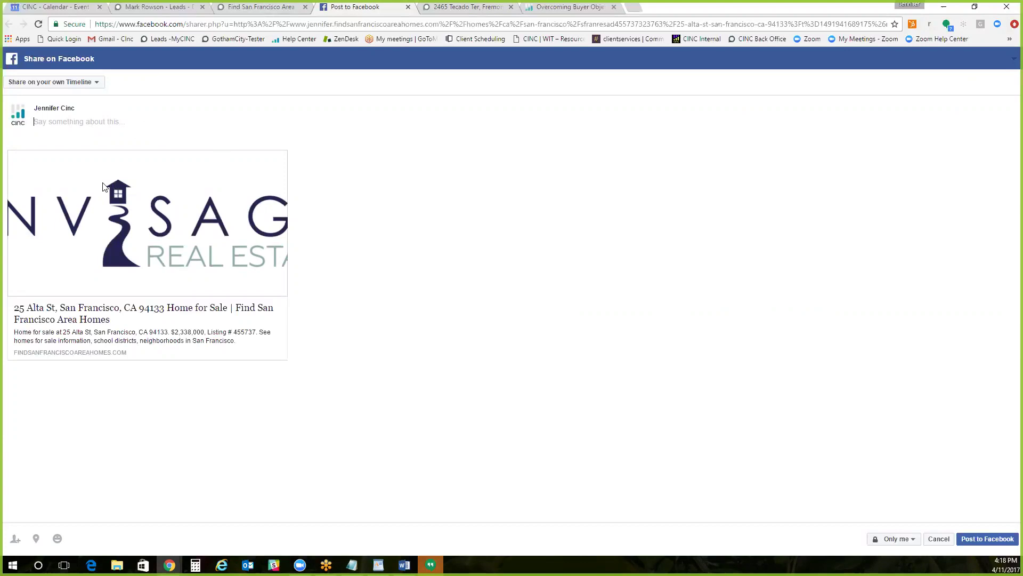
left_click(282, 7)
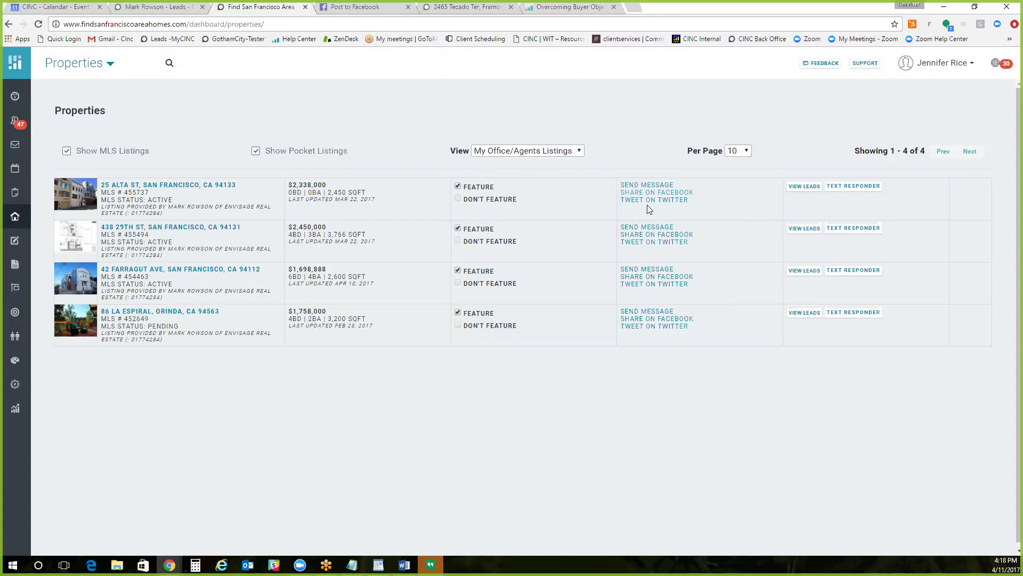
left_click(459, 8)
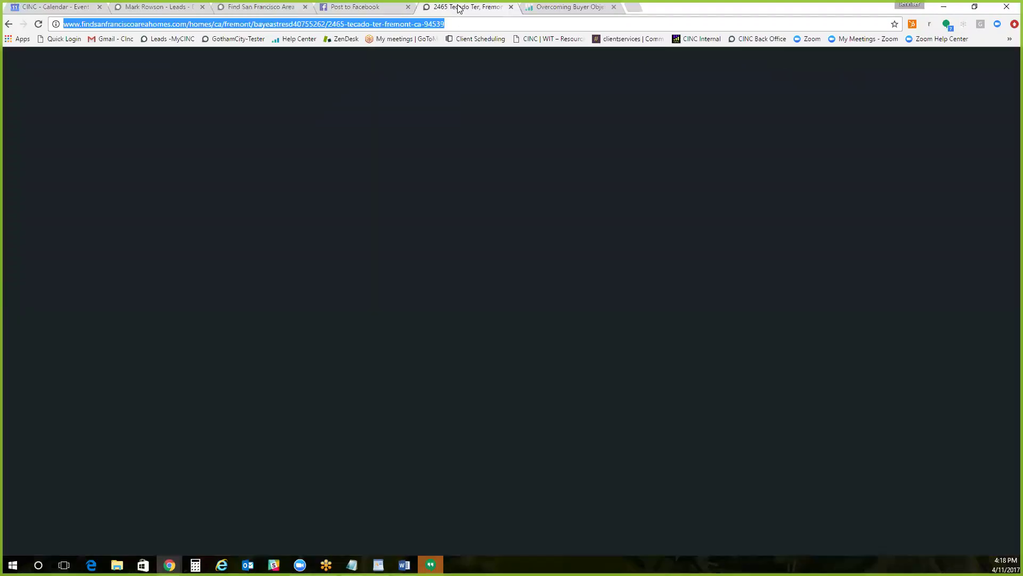
left_click(360, 7)
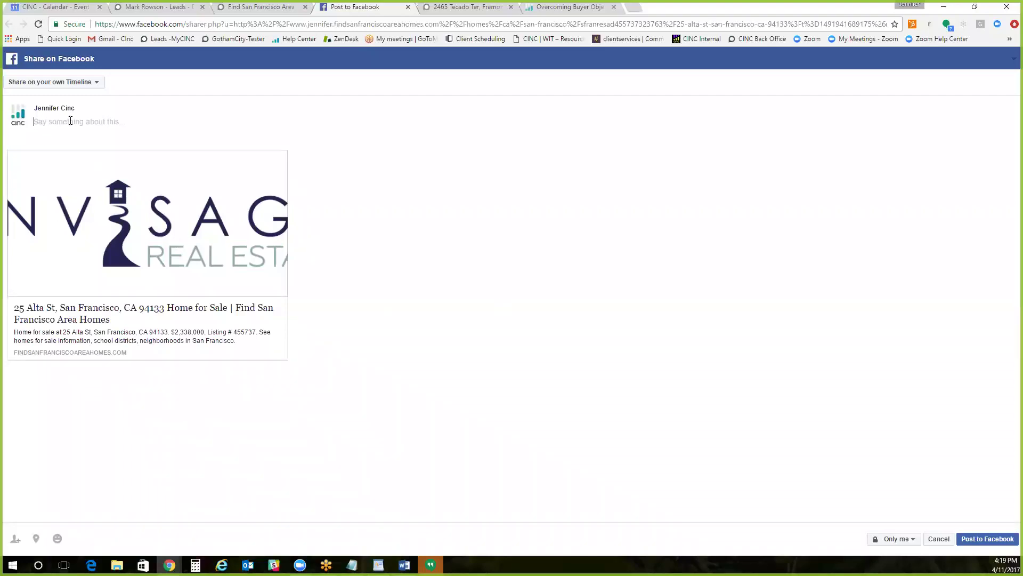
type("Upcoming")
type("House This Weekend!!!")
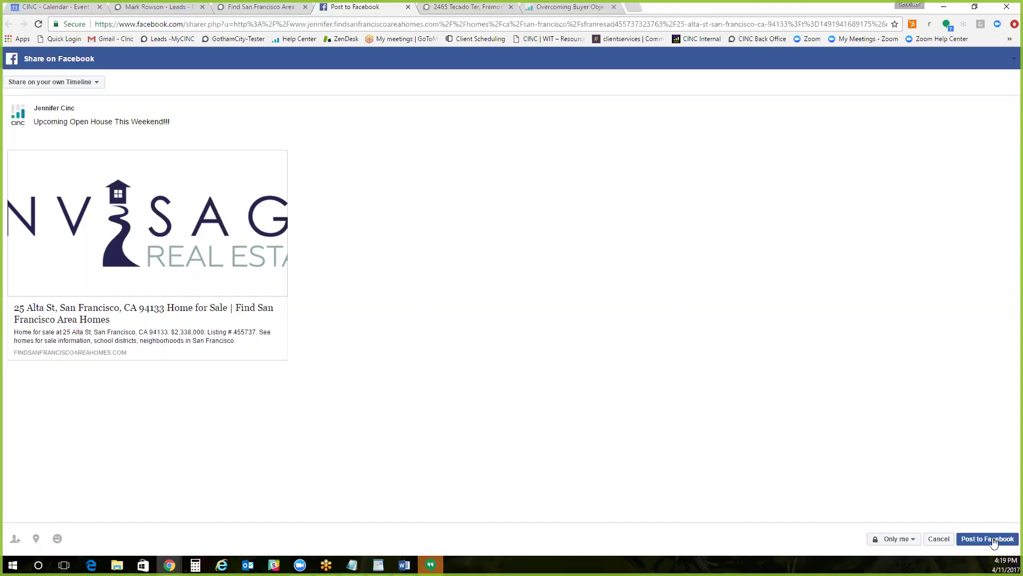
left_click(989, 539)
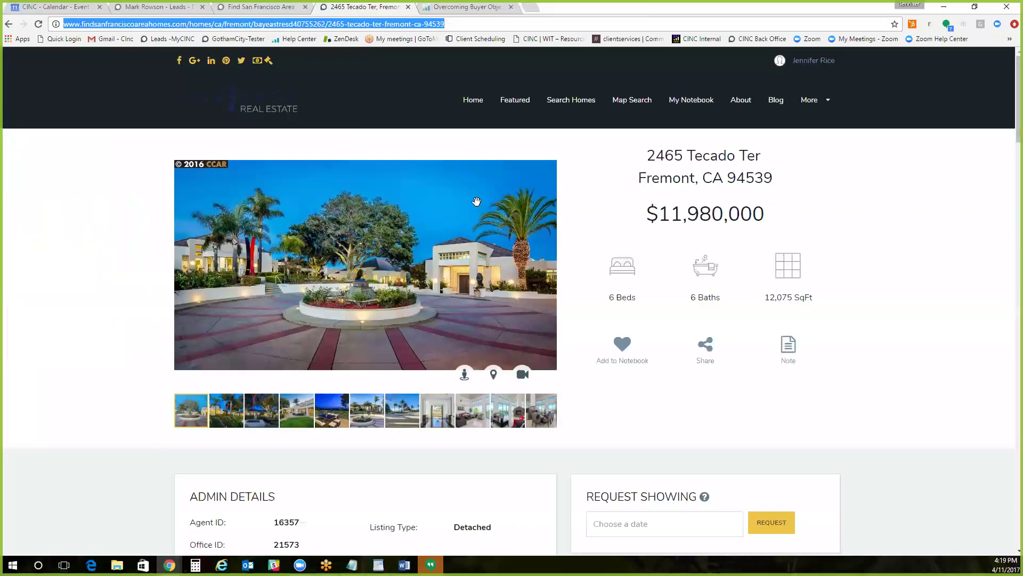
Step: Open the Commissions Inc Users group in a new tab, check the post on the profile, then return to Properties
left_click(534, 8)
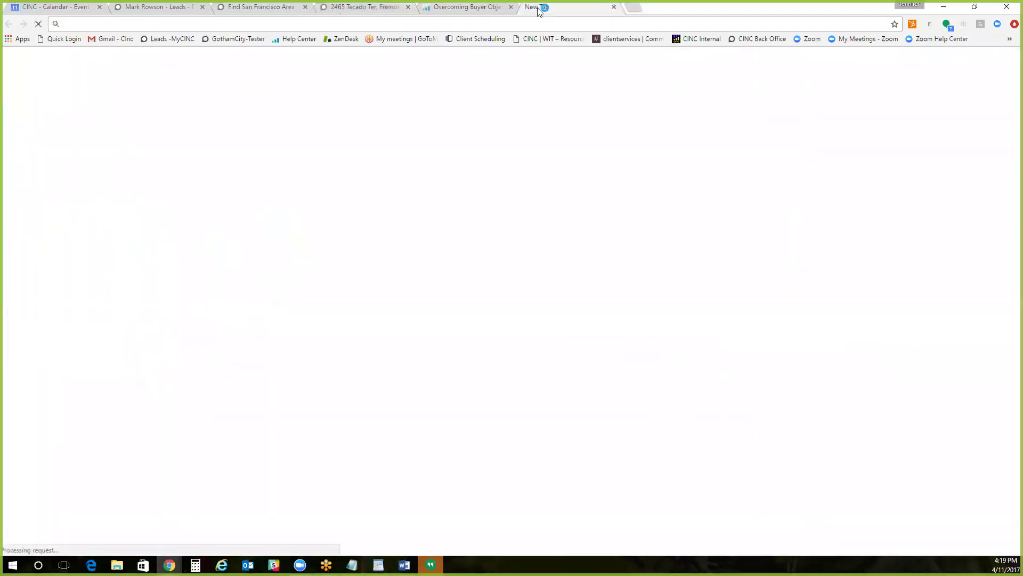
key("ctrl+v")
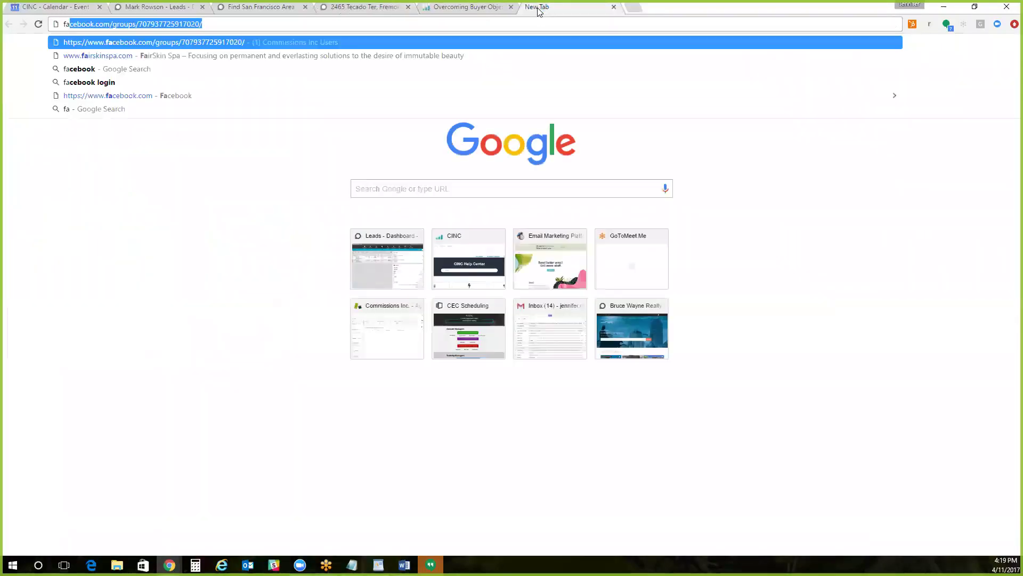
key("Return")
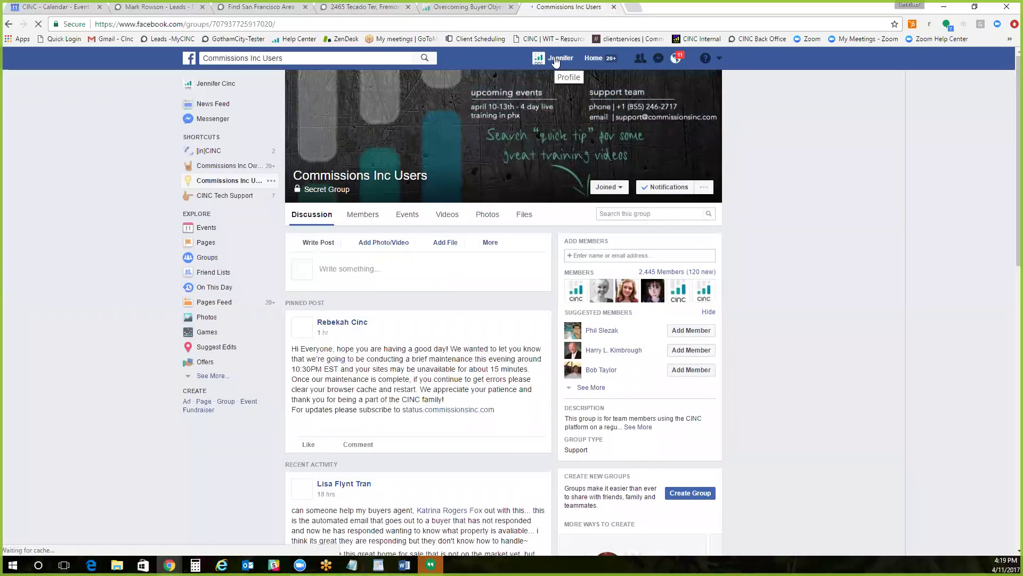
left_click(555, 60)
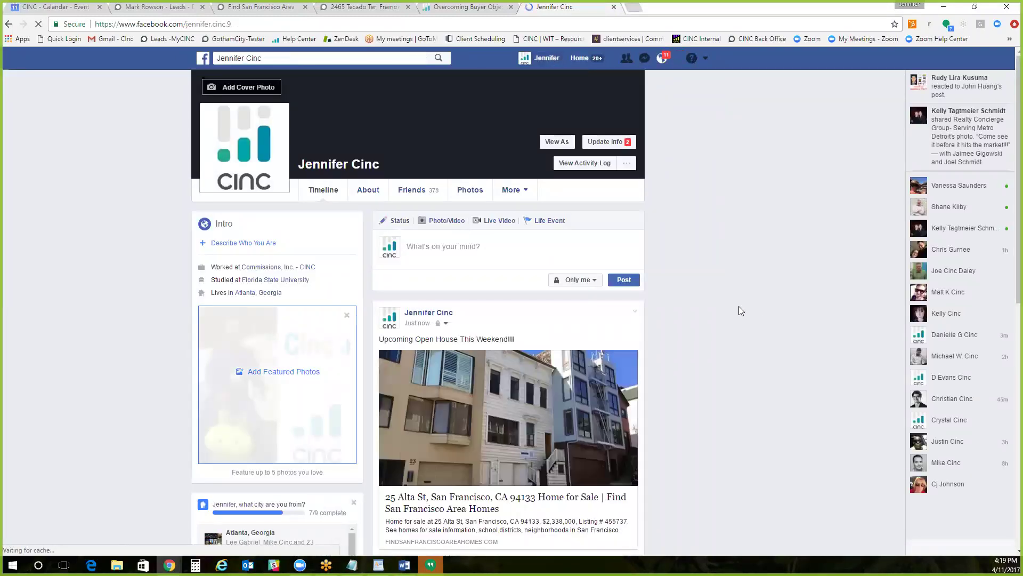
scroll(710, 334, "down", 1)
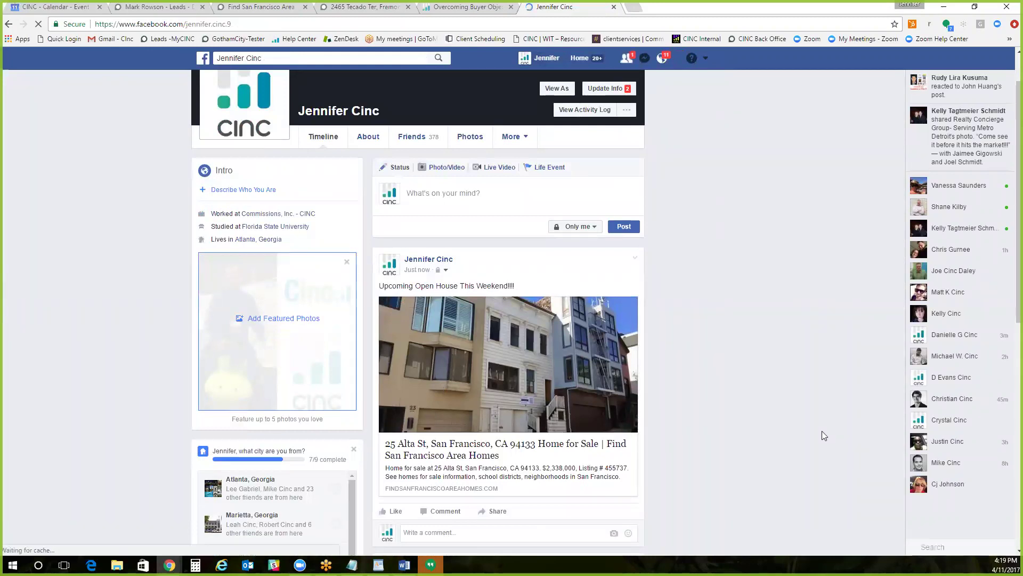
left_click(247, 6)
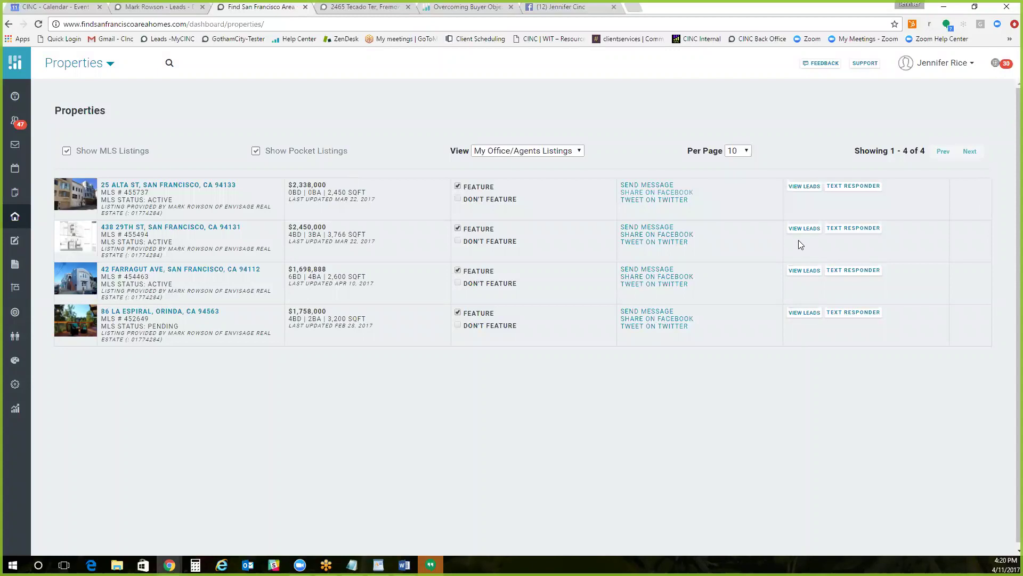
left_click(807, 187)
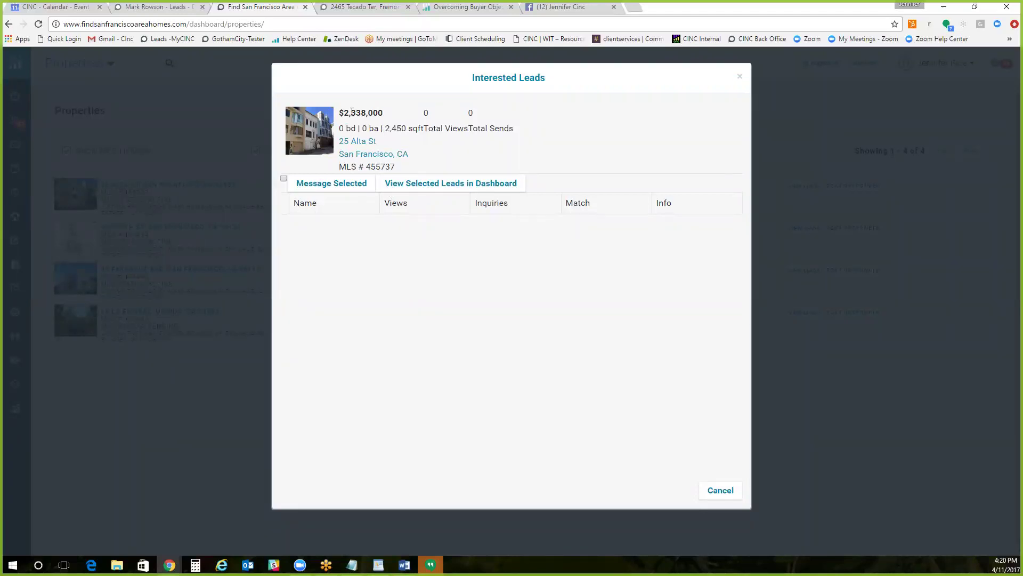
left_click(740, 79)
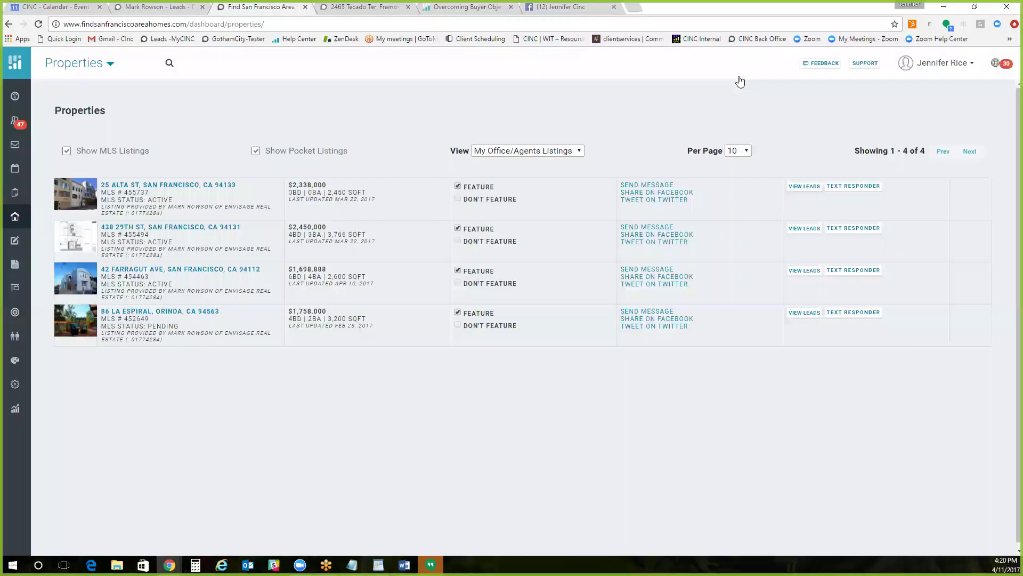
left_click(805, 271)
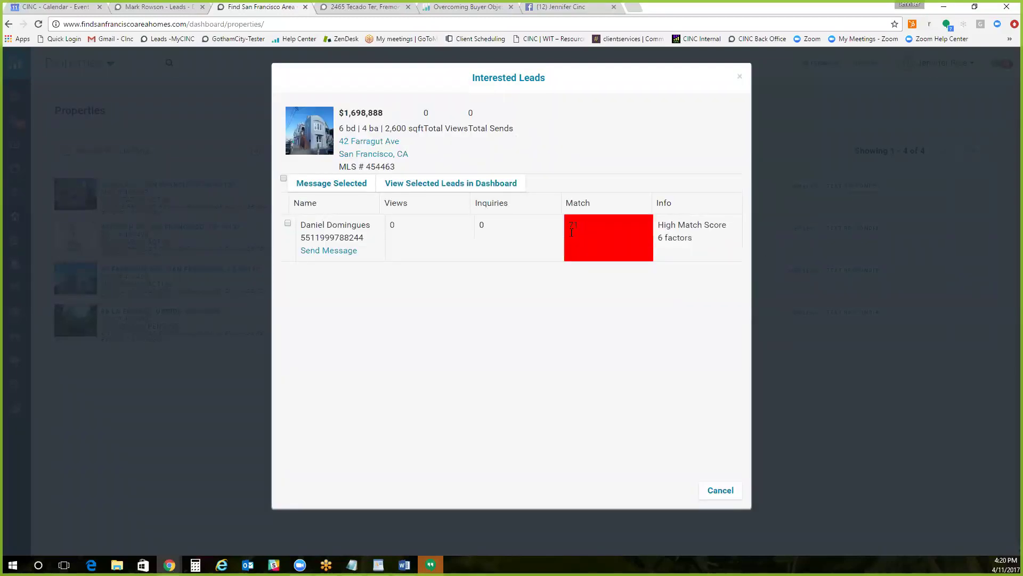
mouse_move(572, 233)
left_click(773, 187)
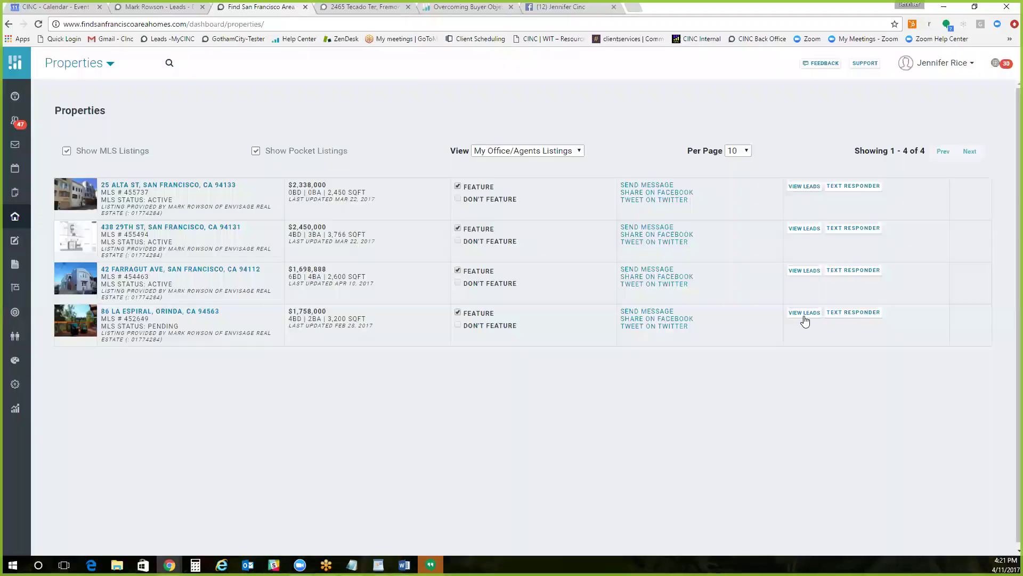
left_click(804, 314)
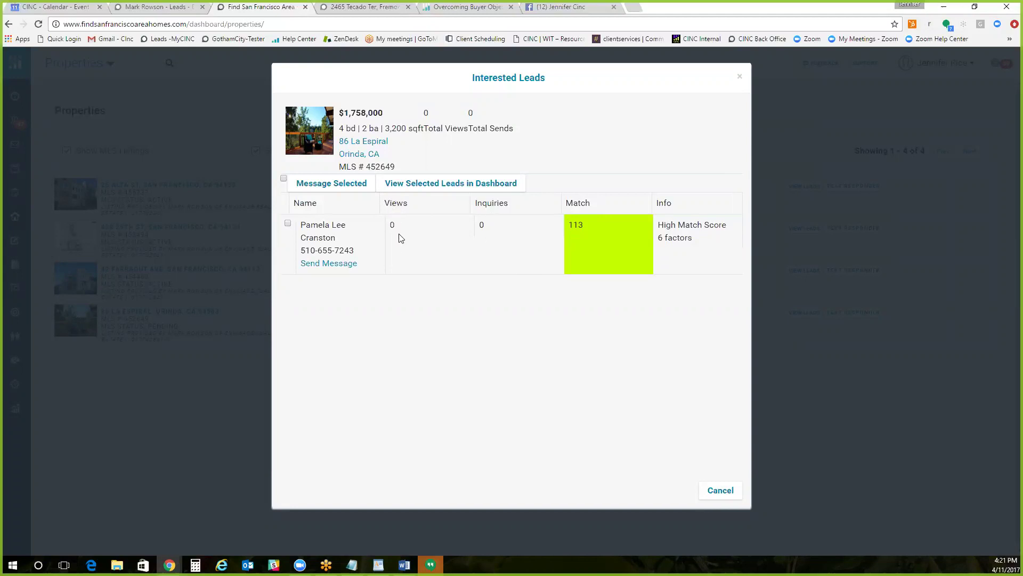
left_click(284, 223)
left_click(317, 187)
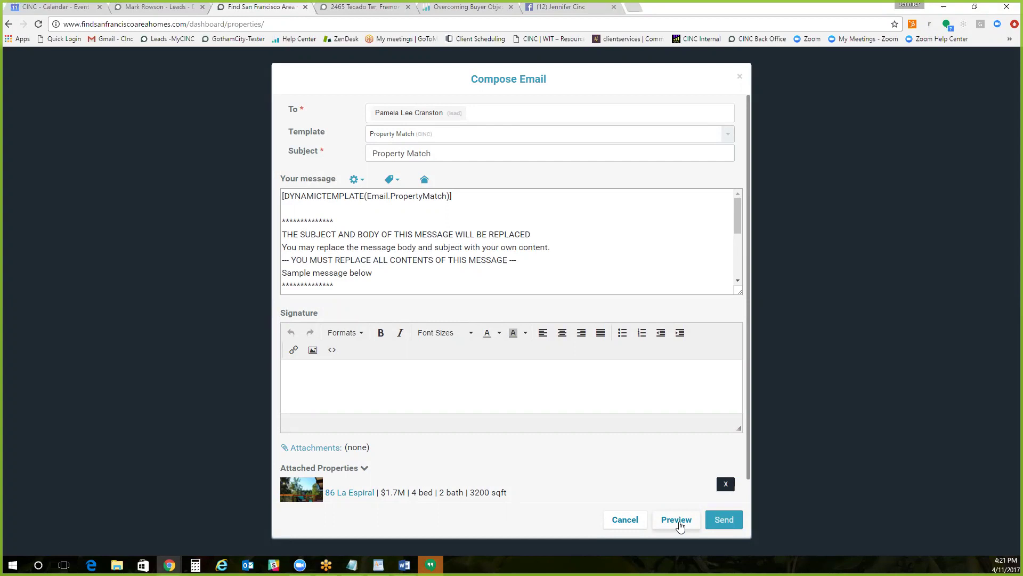
left_click(677, 521)
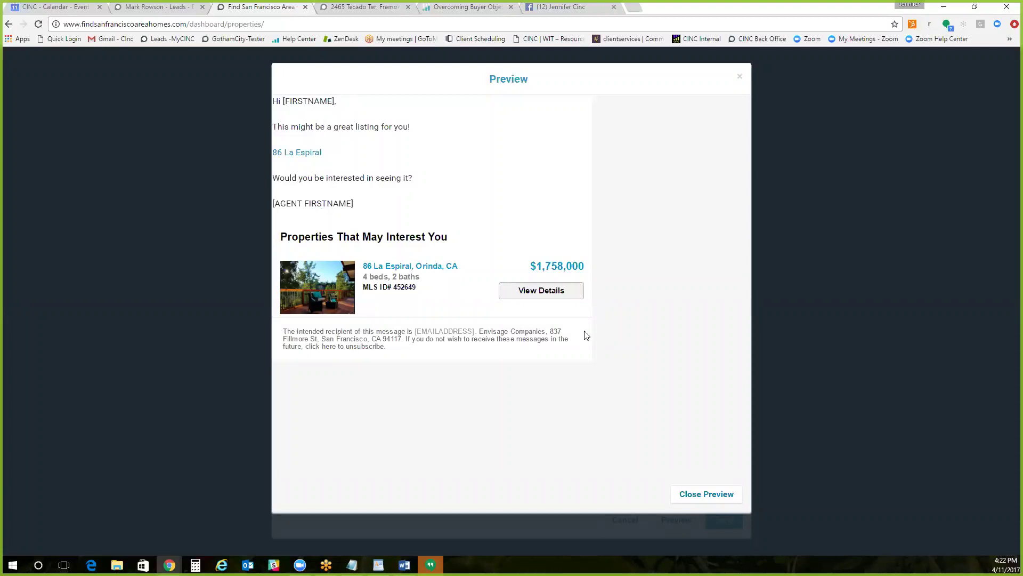
left_click(712, 492)
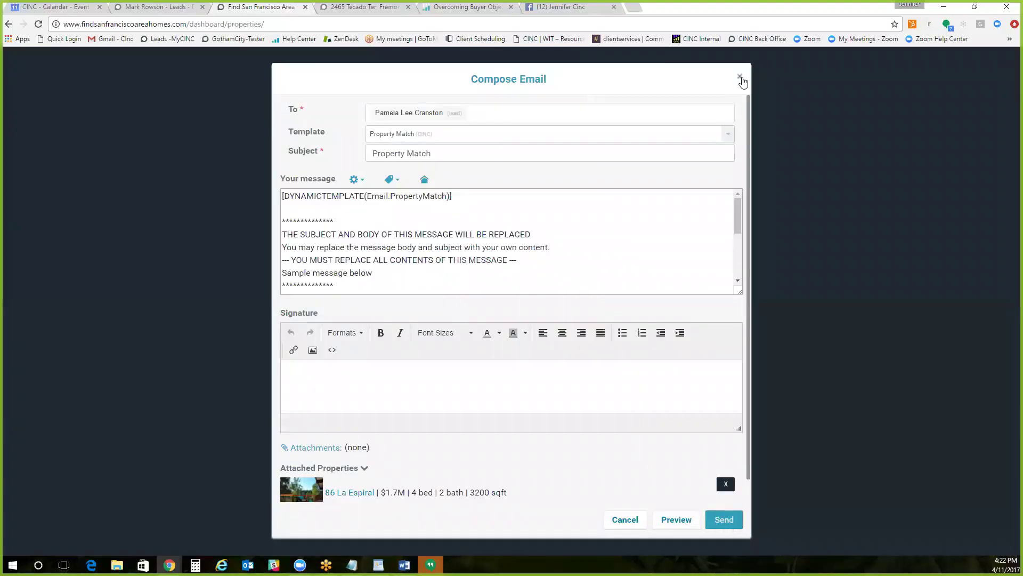
left_click(740, 79)
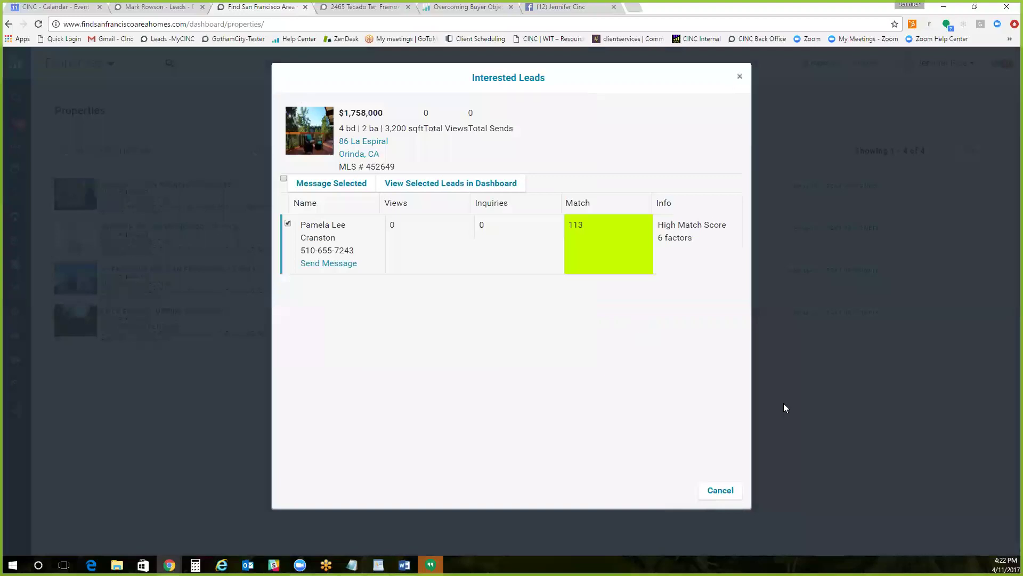
left_click(784, 403)
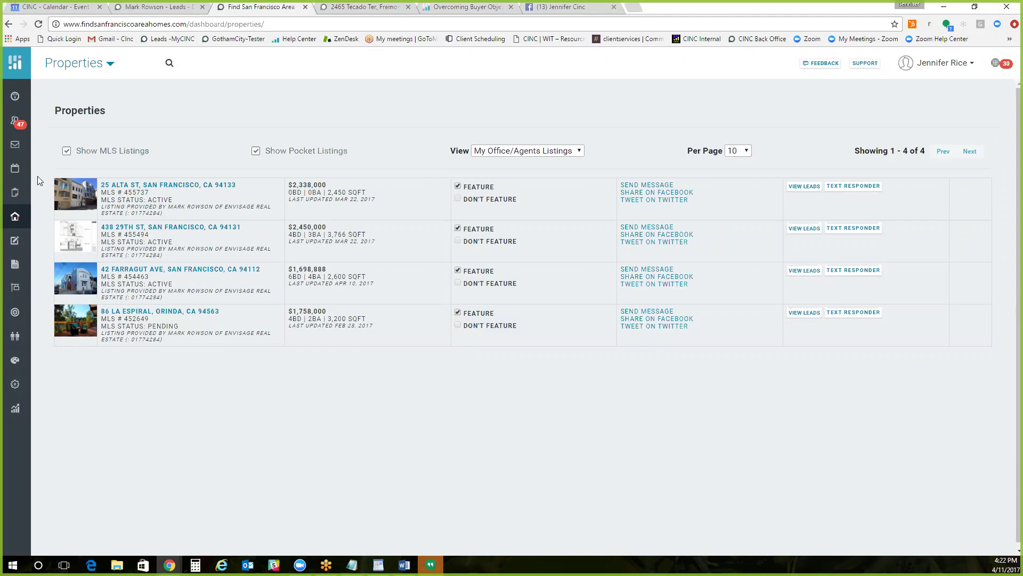
left_click(923, 68)
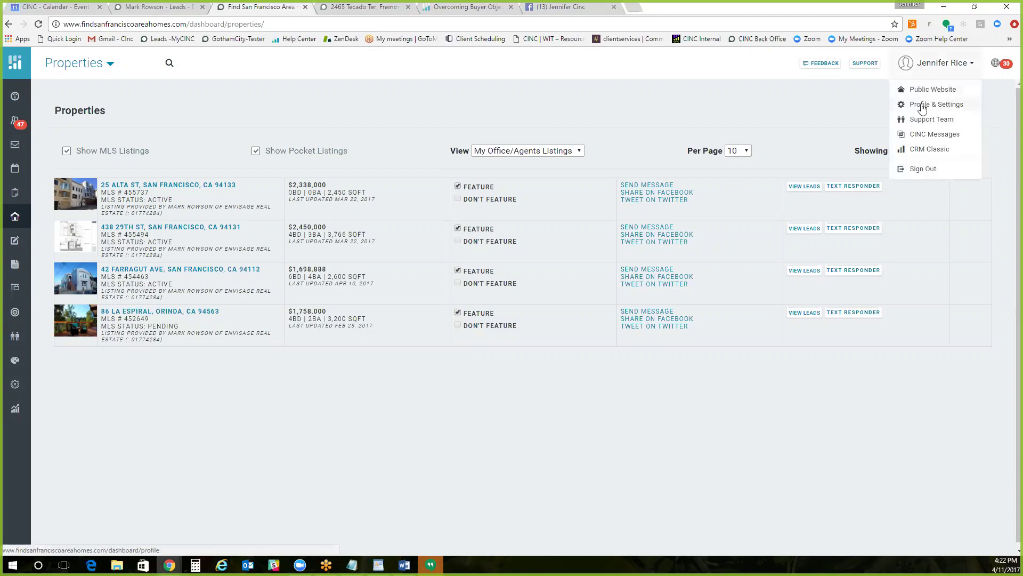
left_click(790, 95)
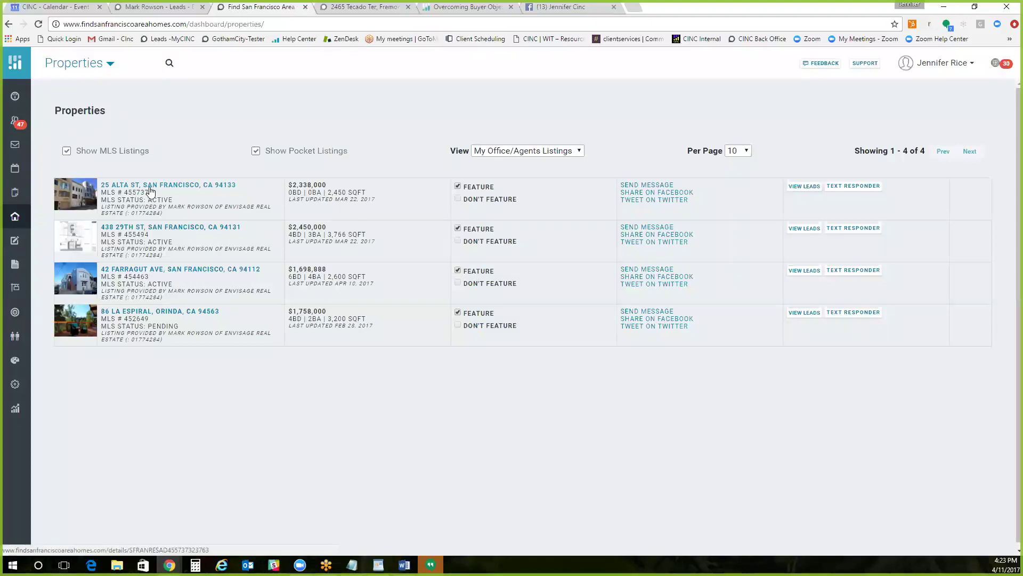
left_click(849, 184)
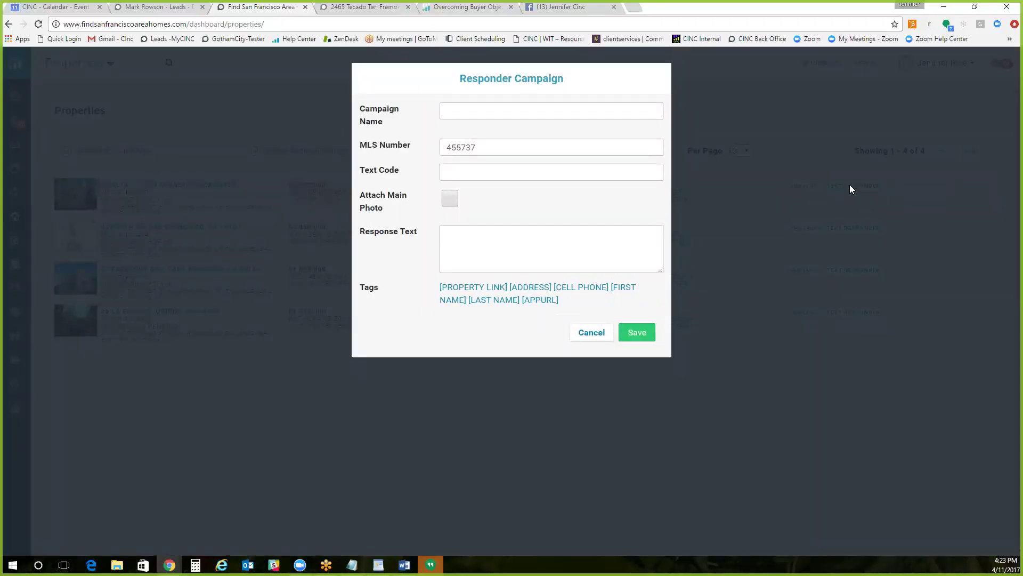
Step: Name the campaign '25 Alta', set text code 25, and attach the main photo
left_click(476, 108)
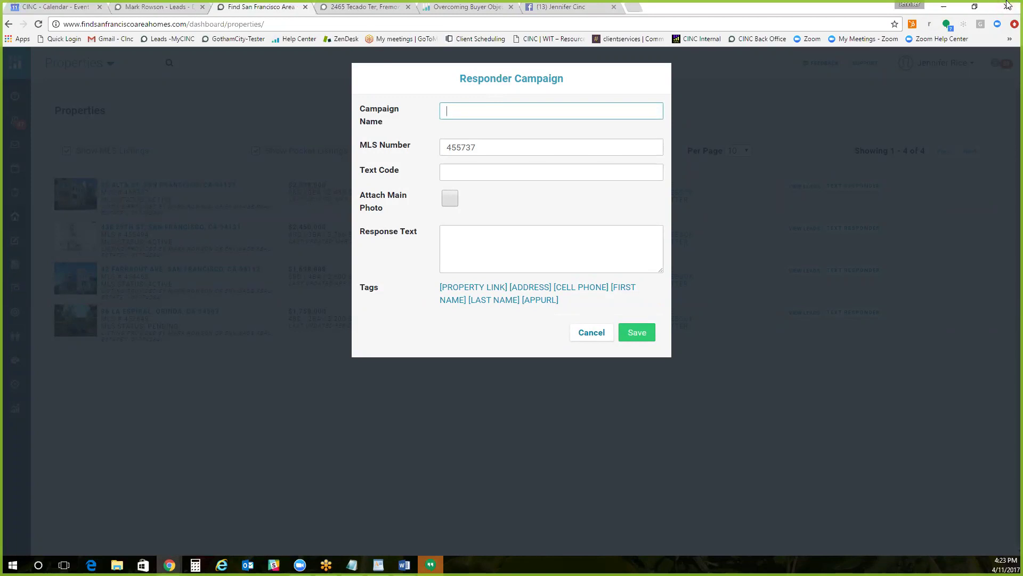
left_click_drag(476, 147, 437, 150)
left_click(450, 147)
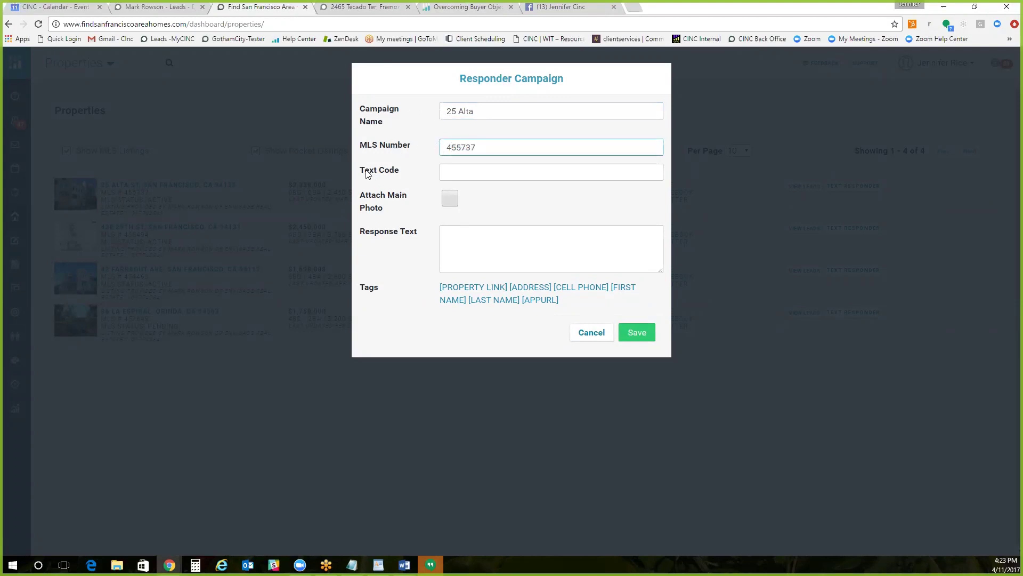
left_click(443, 174)
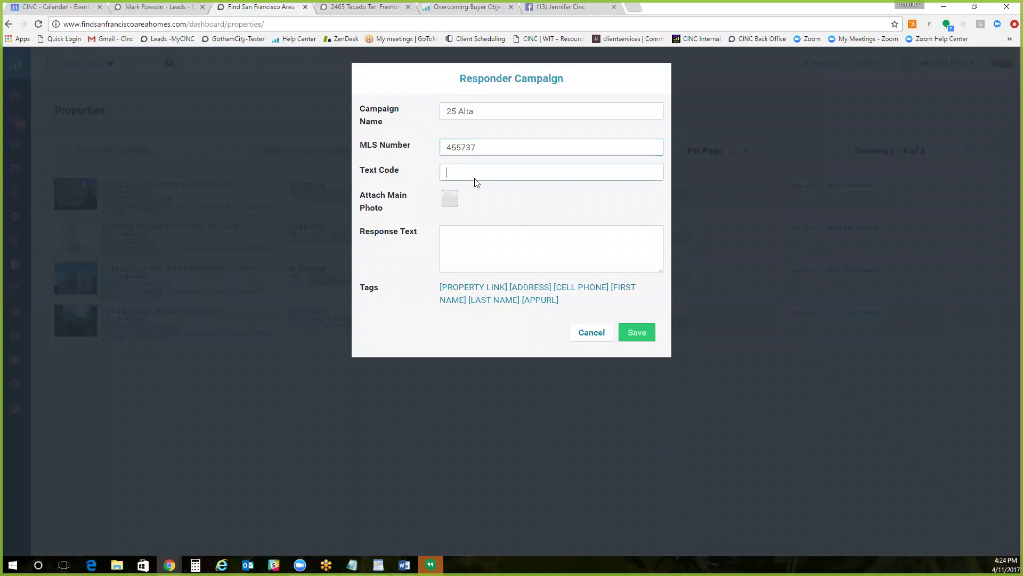
type("25")
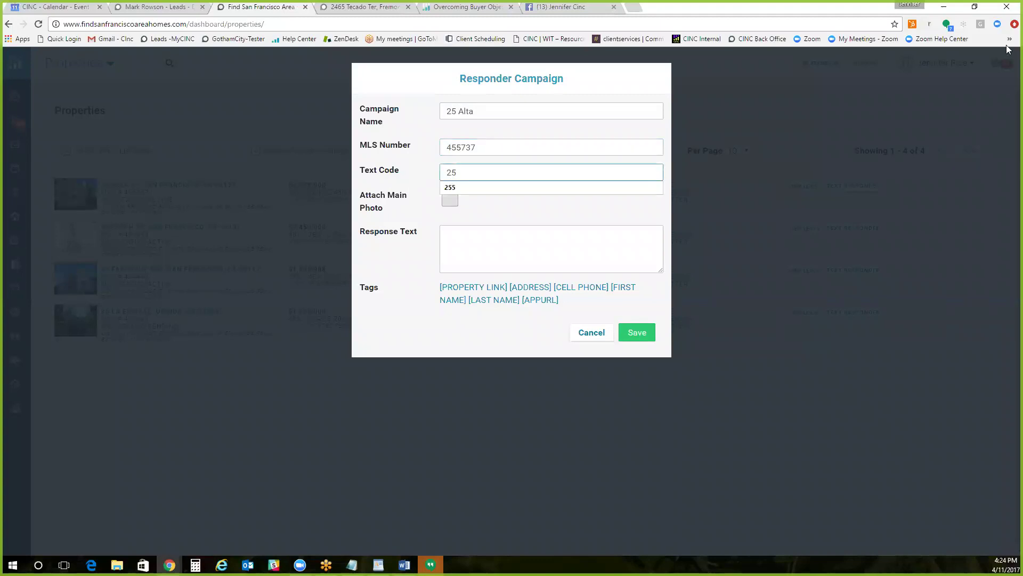
key("BackSpace")
key("BackSpace")
type("Alta25")
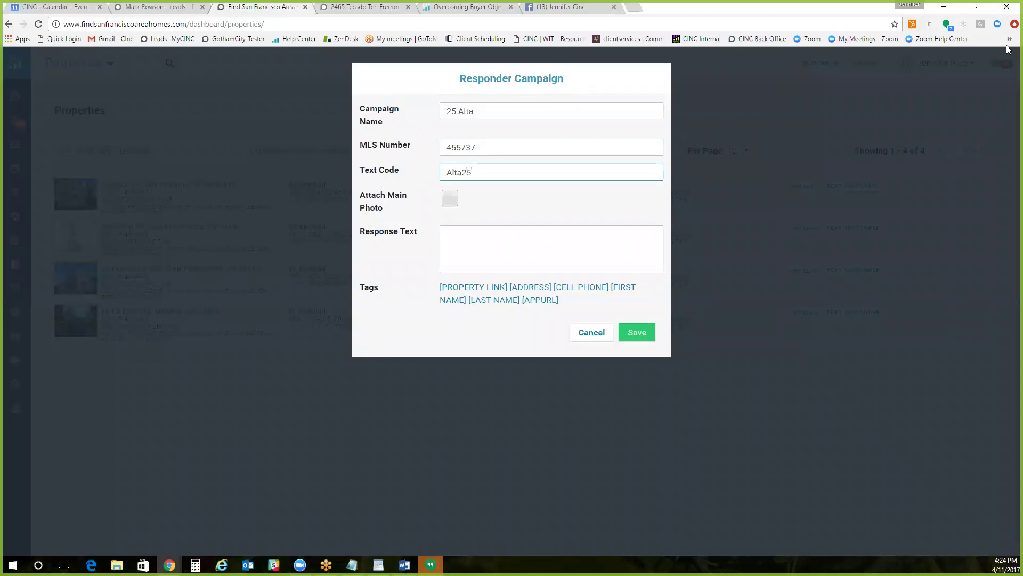
key("BackSpace")
key("BackSpace")
key("BackSpace")
key("BackSpace")
key("BackSpace")
key("BackSpace")
type("25")
left_click(477, 222)
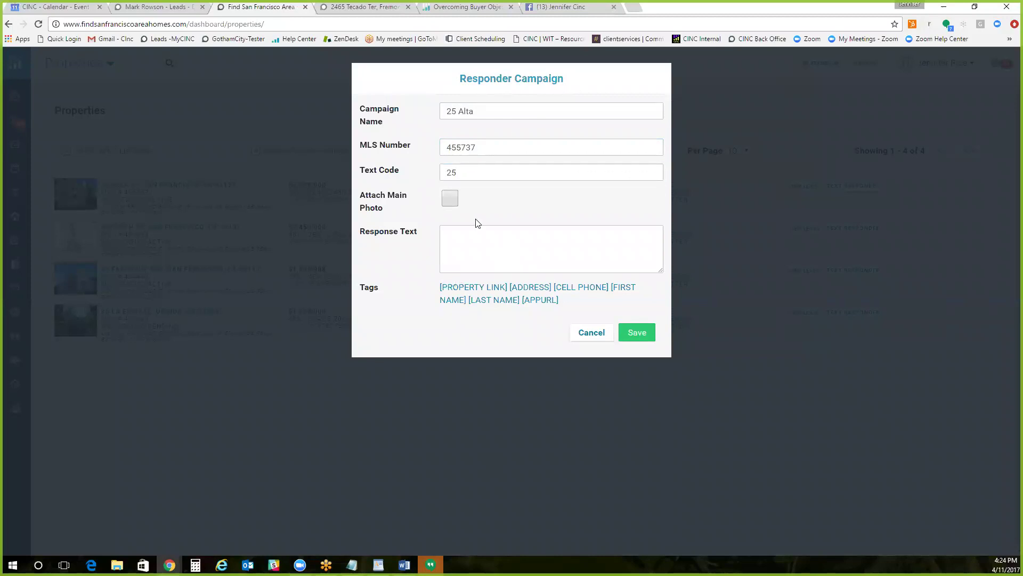
left_click(451, 198)
Step: Write a reply inviting a showing, with [PROPERTY LINK] and [FIRST NAME] tags
left_click(454, 239)
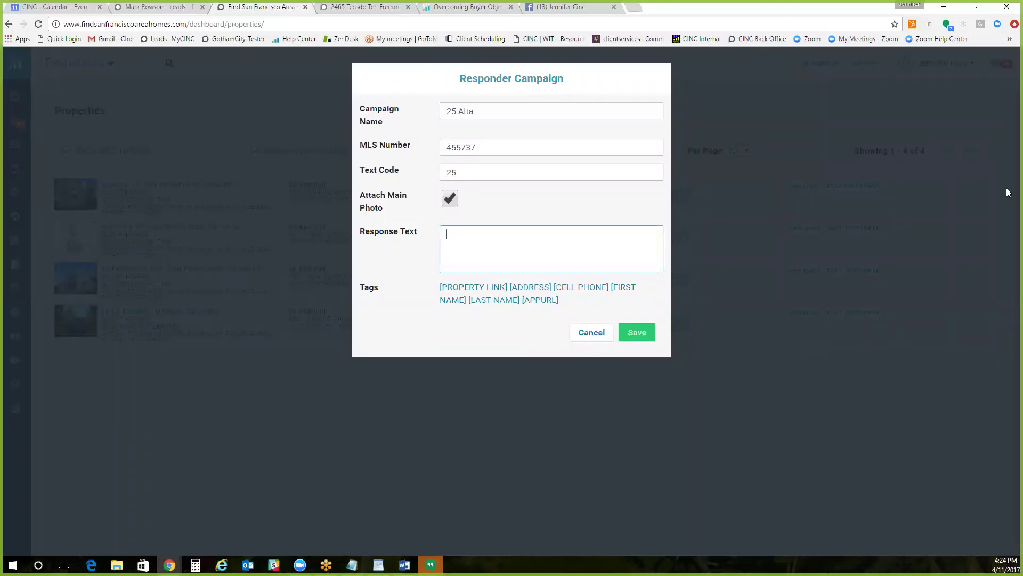
type("Hi, thanks for your interest in this home! Cl")
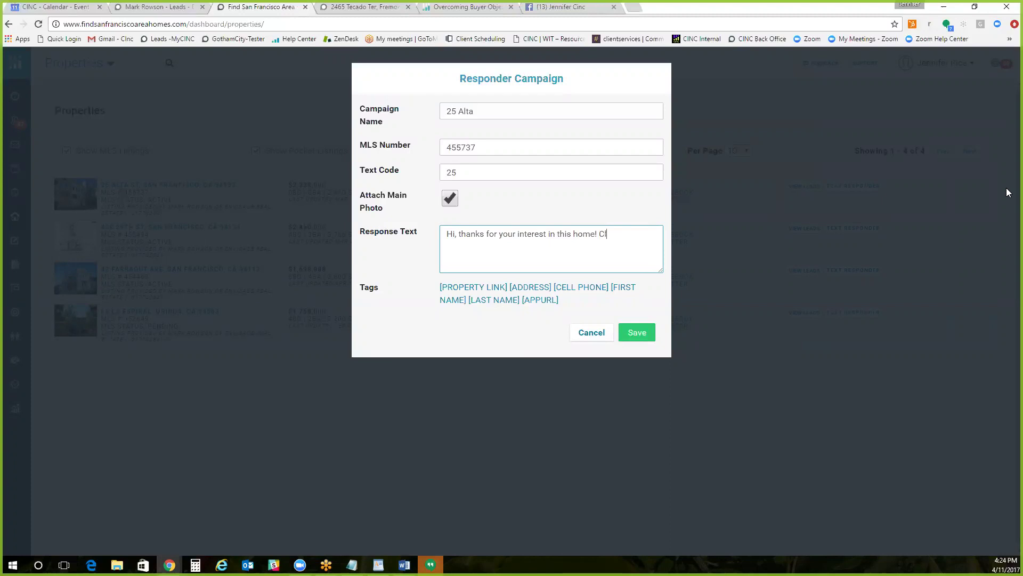
type("ick here for more pictures and details")
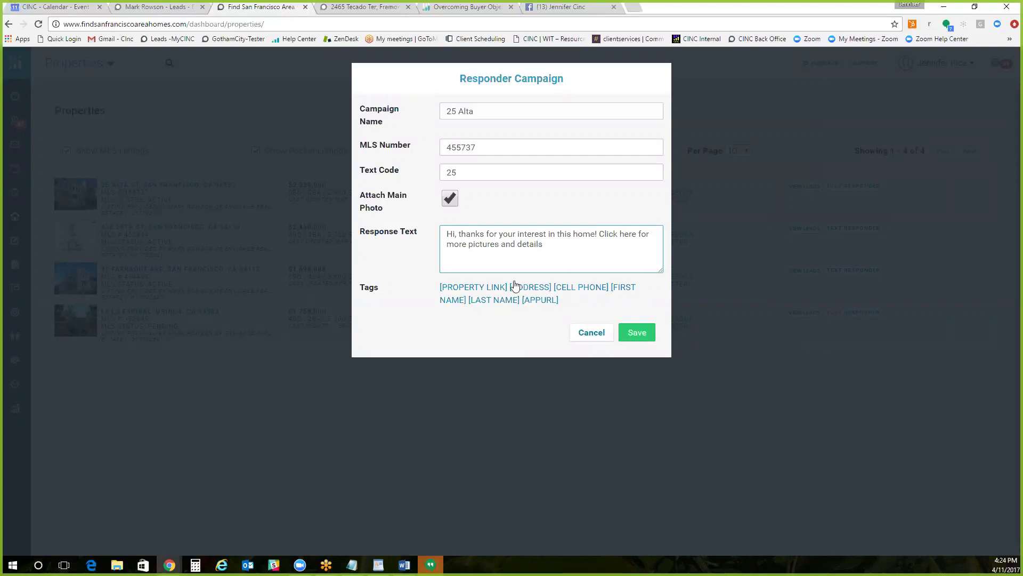
left_click(484, 290)
type("J")
key("BackSpace")
type("call")
left_click(625, 289)
left_click(492, 253)
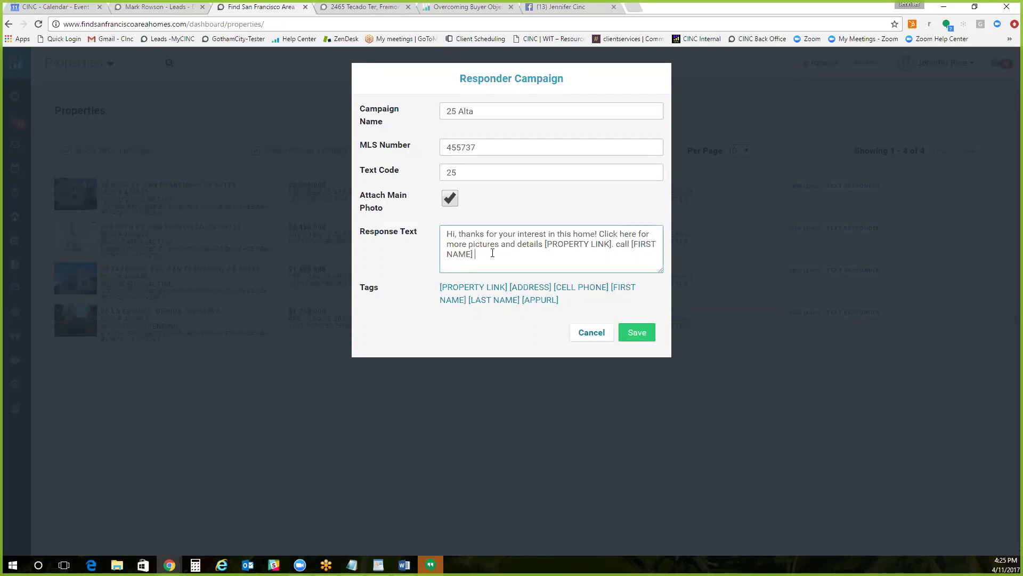
type("for ")
type("scheduling a rshowing")
left_click_drag(585, 258, 432, 232)
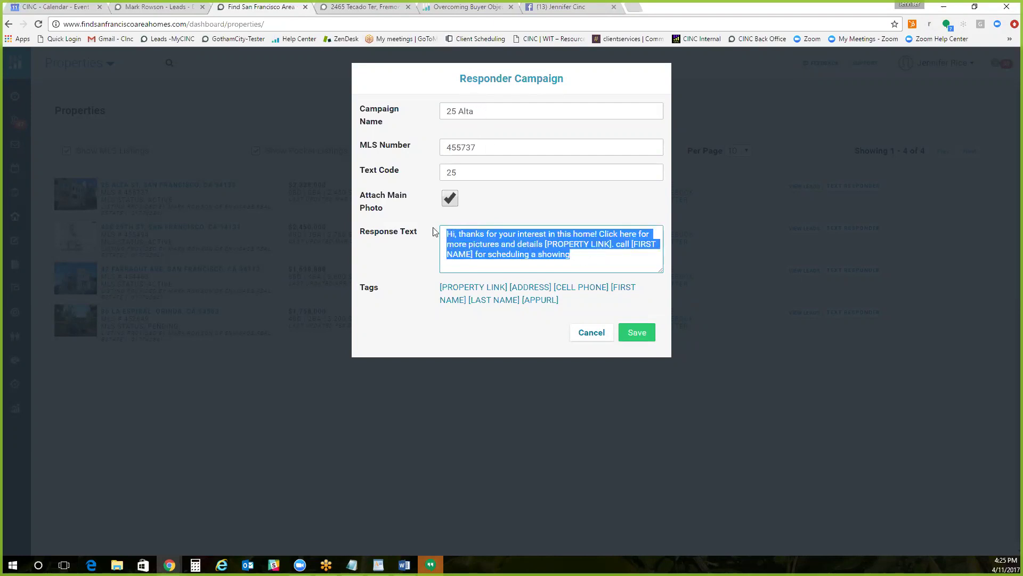
Step: Clear the response text, text code, campaign name and MLS number, and untick main photo
key("BackSpace")
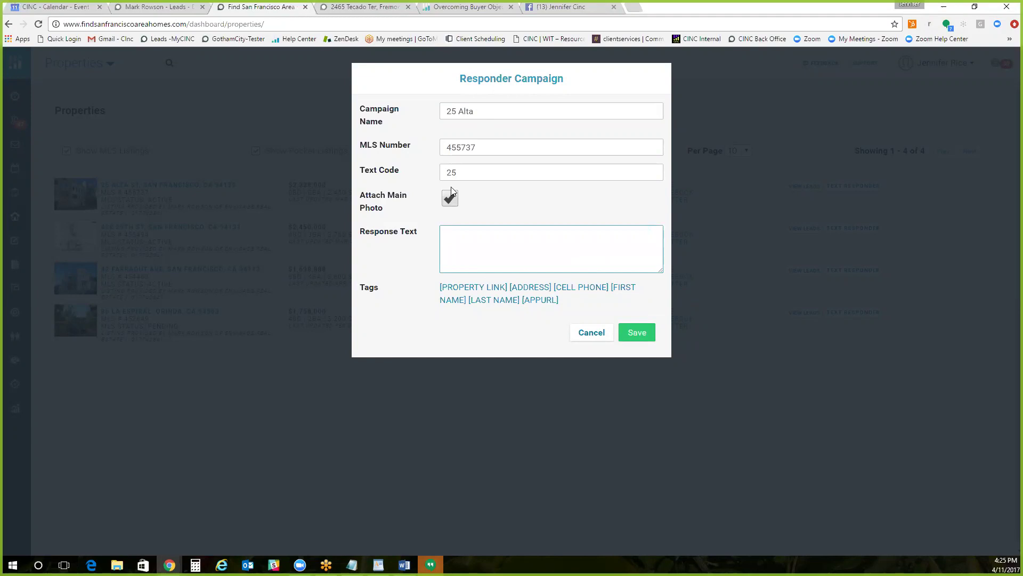
left_click_drag(458, 171, 416, 169)
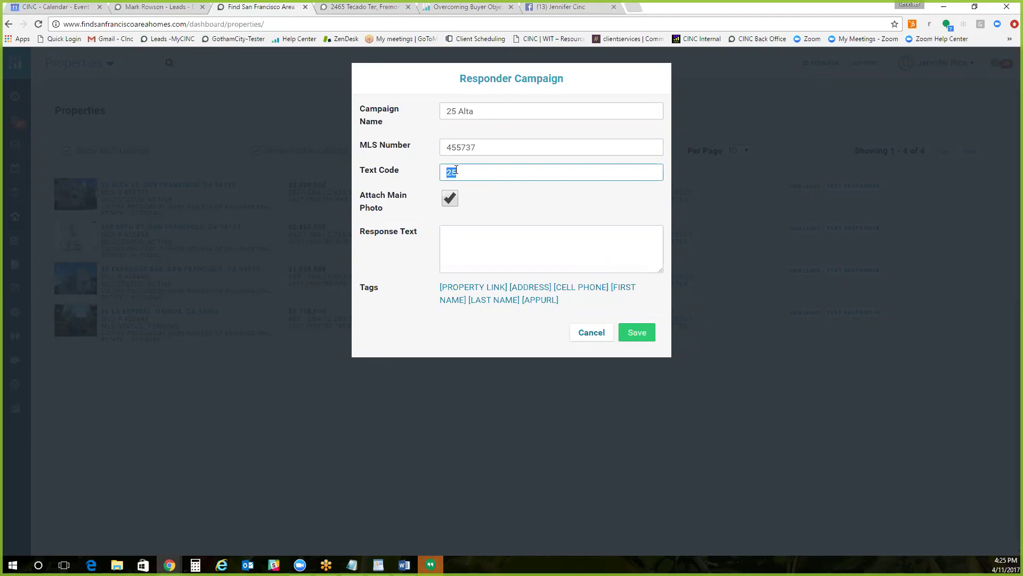
key("BackSpace")
left_click_drag(482, 114, 436, 116)
key("BackSpace")
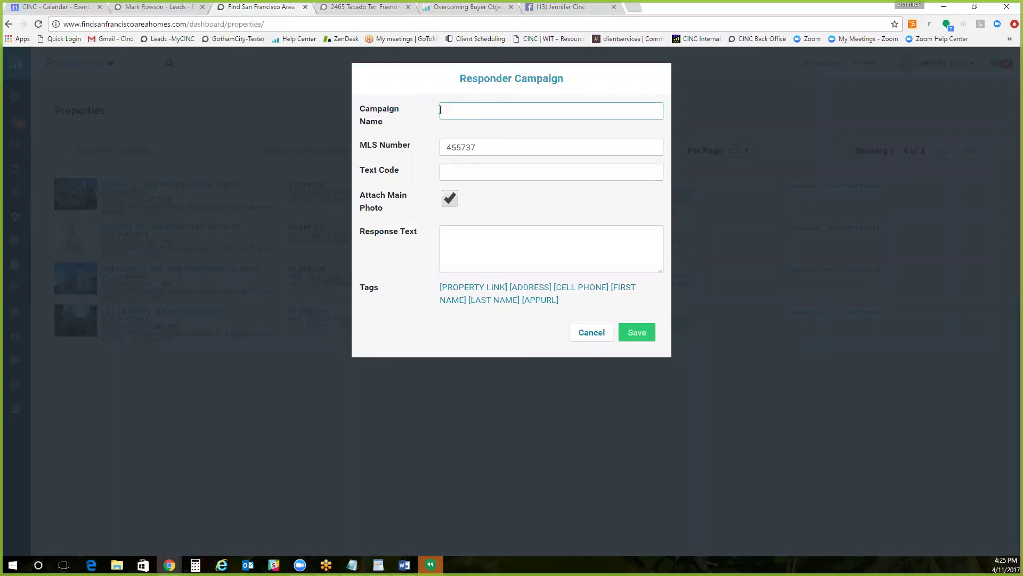
left_click_drag(481, 147, 405, 147)
key("BackSpace")
left_click(450, 199)
Step: Enter campaign App Share, text code APP, and reply 'Click here for my app [APPURL]'
left_click(459, 110)
type("AP")
key("Down")
key("Tab")
left_click(462, 172)
type("APP")
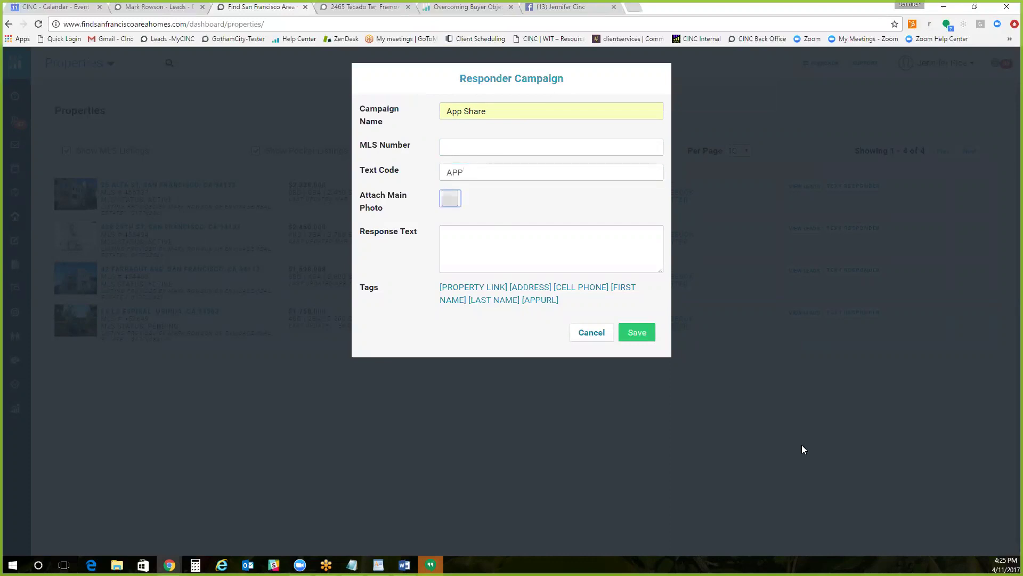
left_click(496, 242)
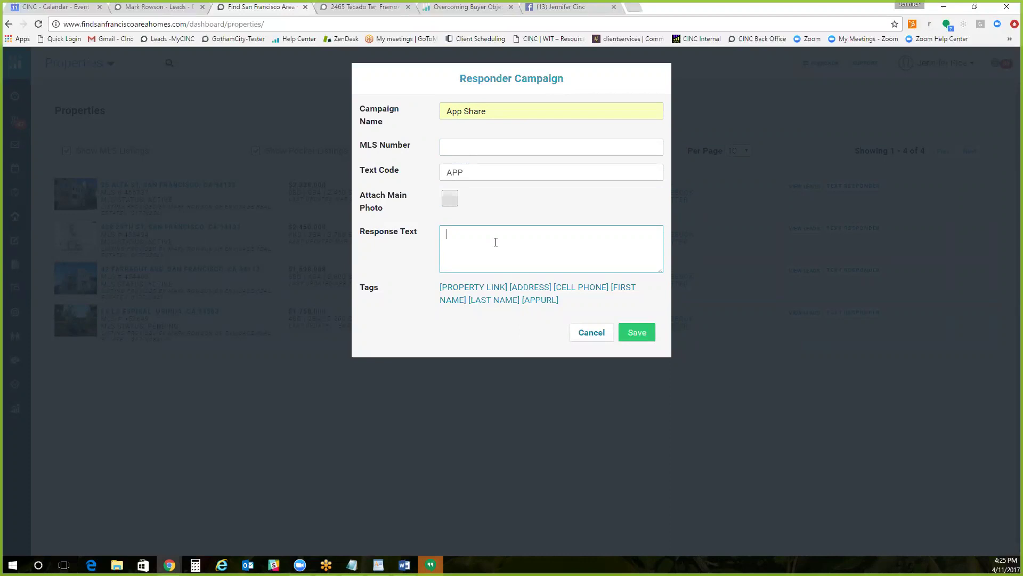
type("Clie")
key("BackSpace")
type("ck here for my app")
left_click(551, 301)
Step: Cancel the responder campaign and copy the website's domain from the address bar
left_click(590, 333)
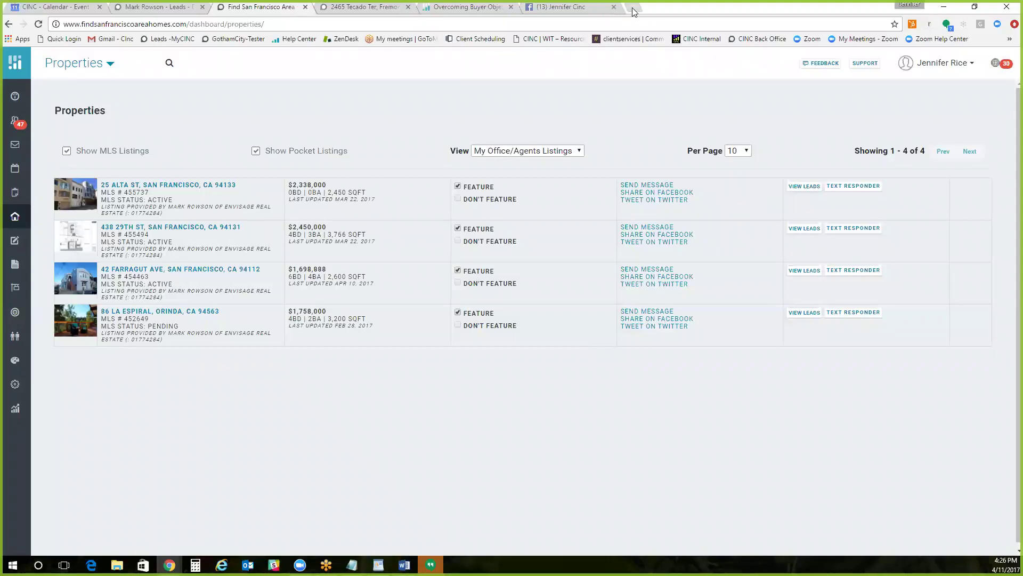
left_click_drag(186, 22, 60, 25)
right_click(118, 29)
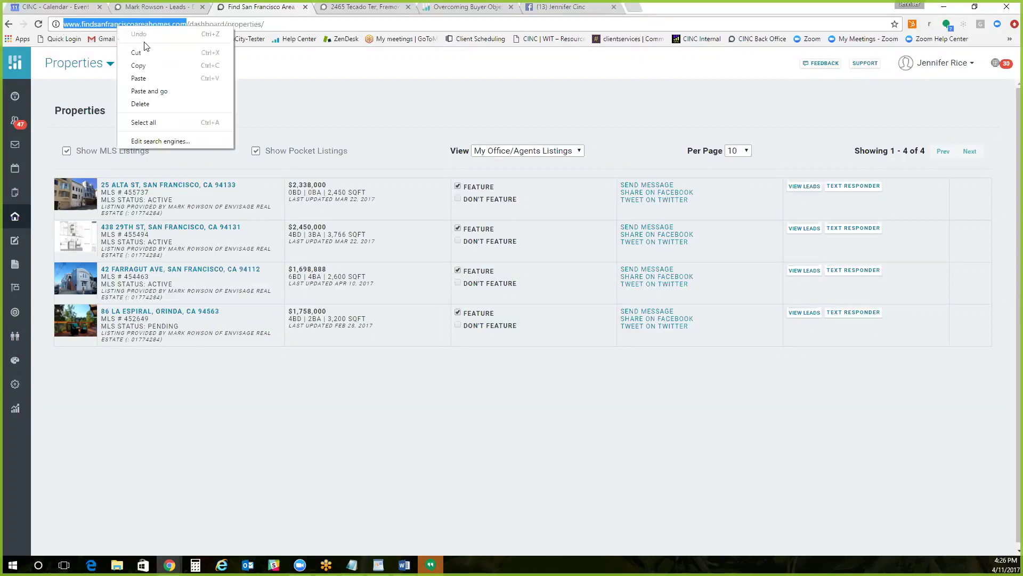
left_click(145, 67)
Step: Open the website's /app page in a new browser tab
left_click(635, 7)
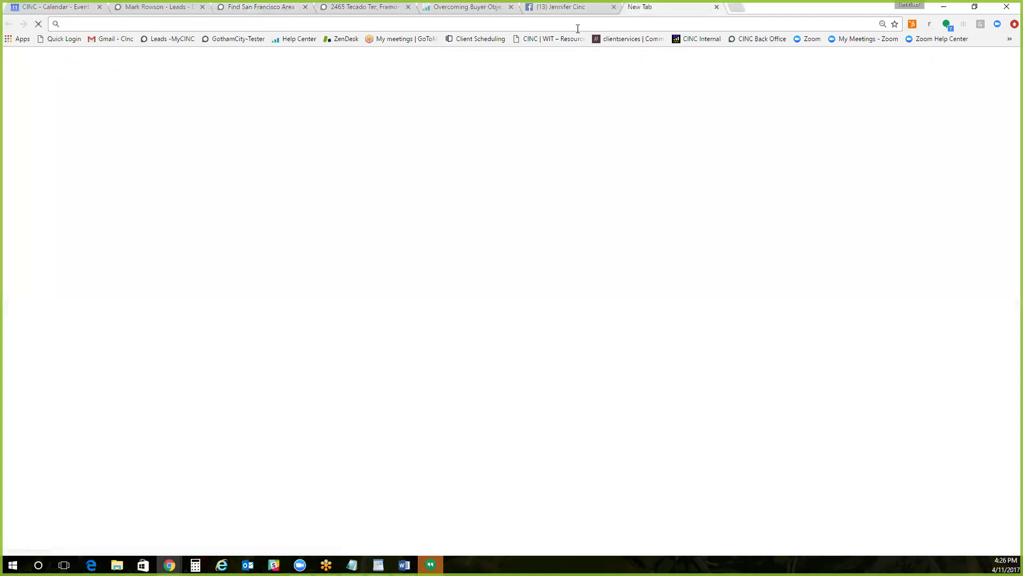
key("ctrl+v")
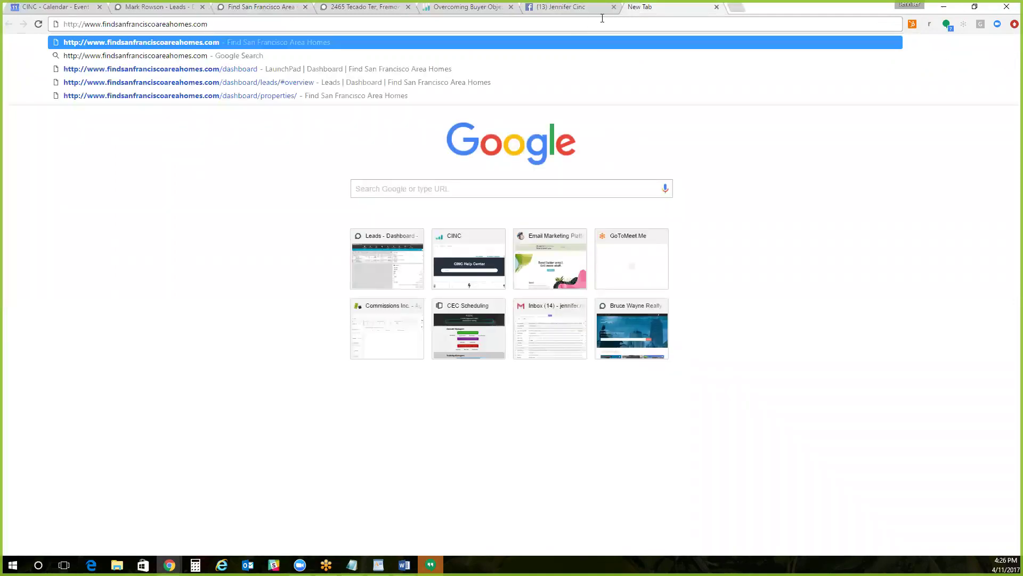
type("/app")
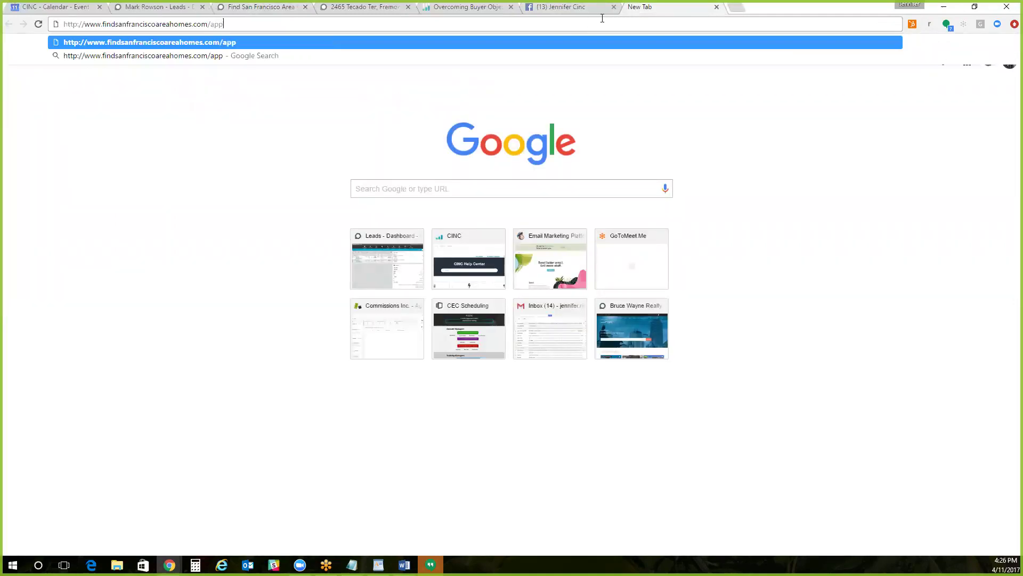
key("Escape")
key("Return")
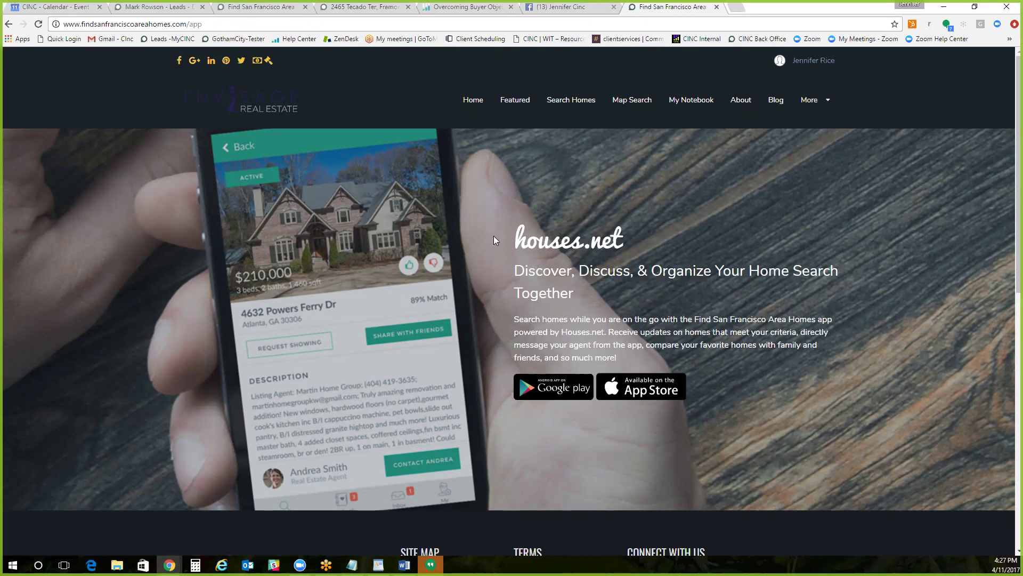
left_click_drag(82, 23, 201, 23)
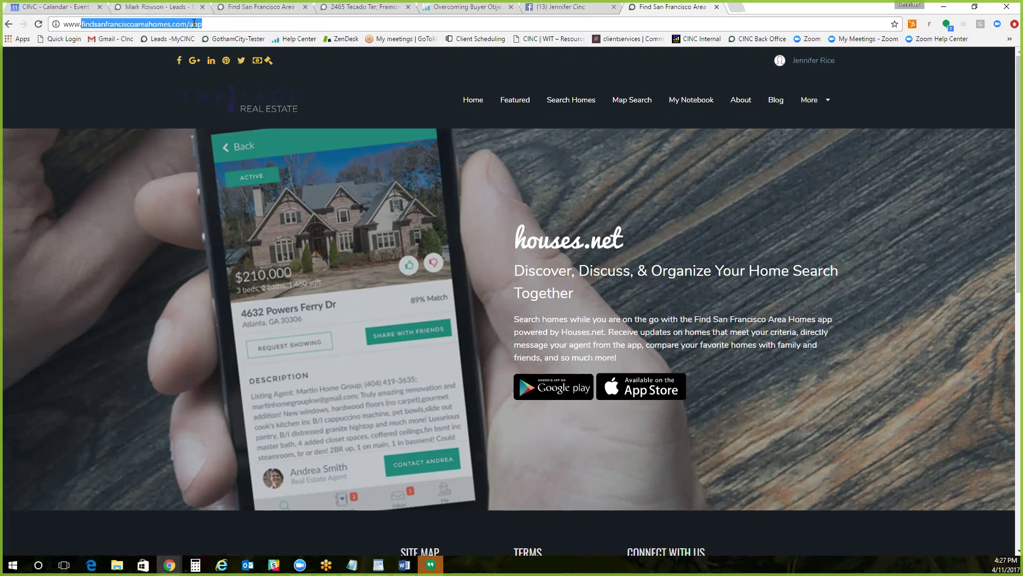
left_click(217, 21)
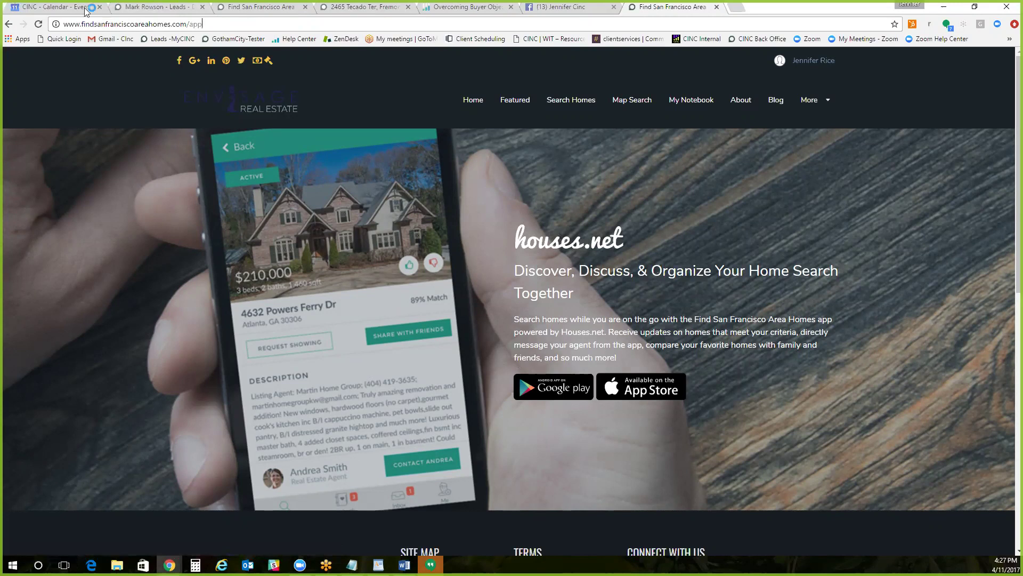
left_click_drag(81, 23, 58, 22)
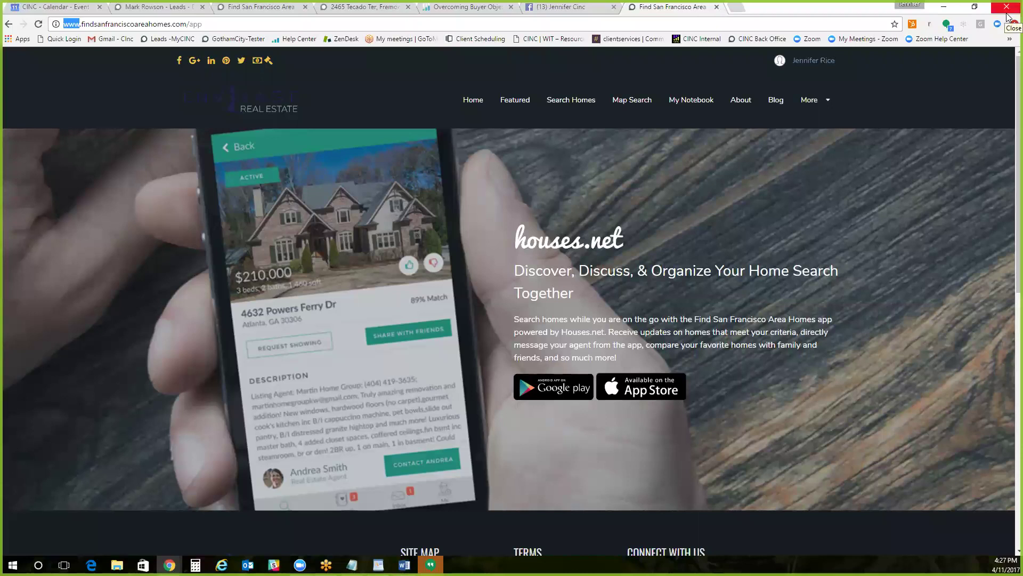
type("j")
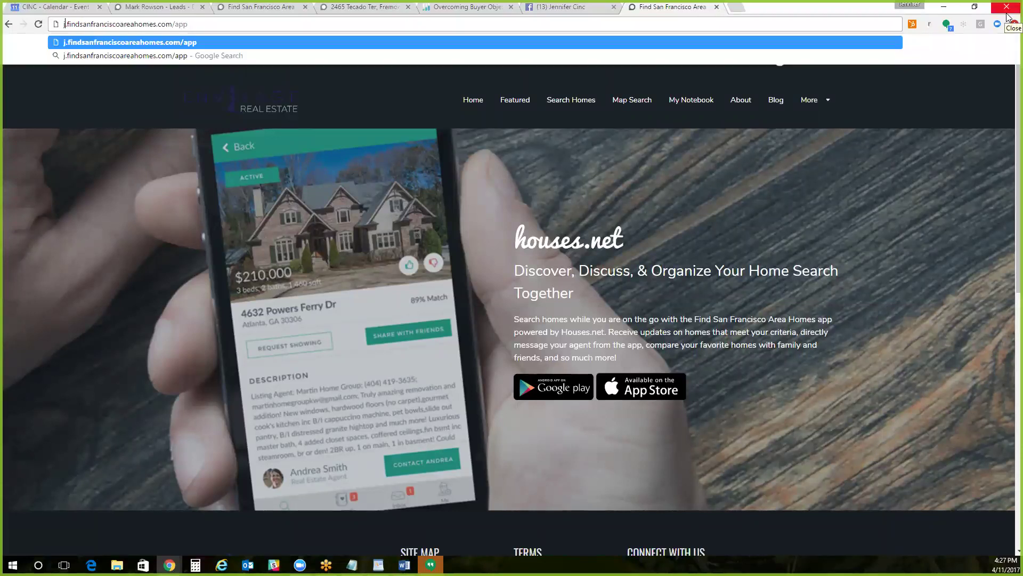
type("ennifer")
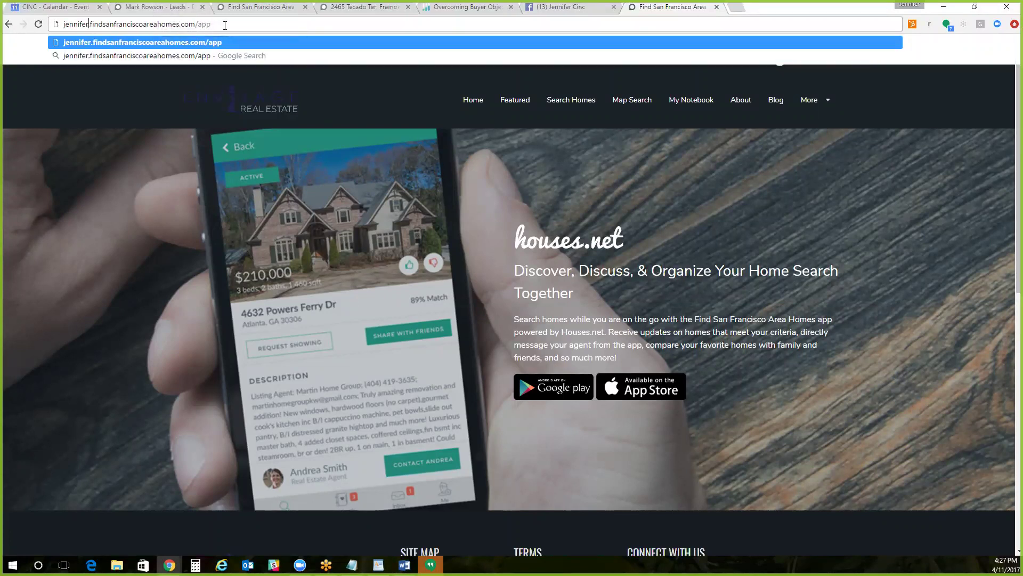
key("BackSpace")
key("BackSpace")
key("BackSpace")
key("BackSpace")
key("BackSpace")
key("BackSpace")
key("BackSpace")
key("BackSpace")
type("www")
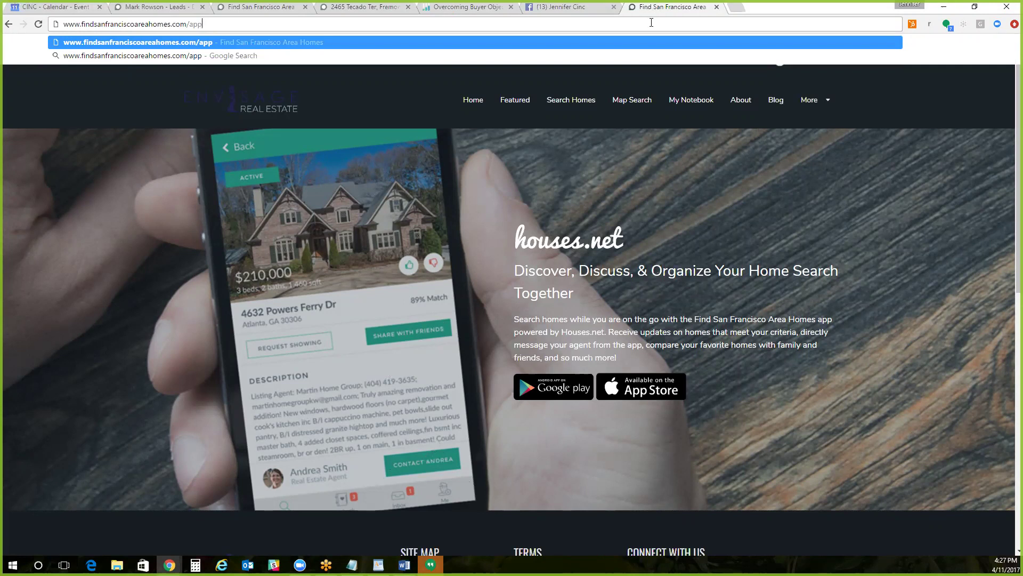
left_click(369, 8)
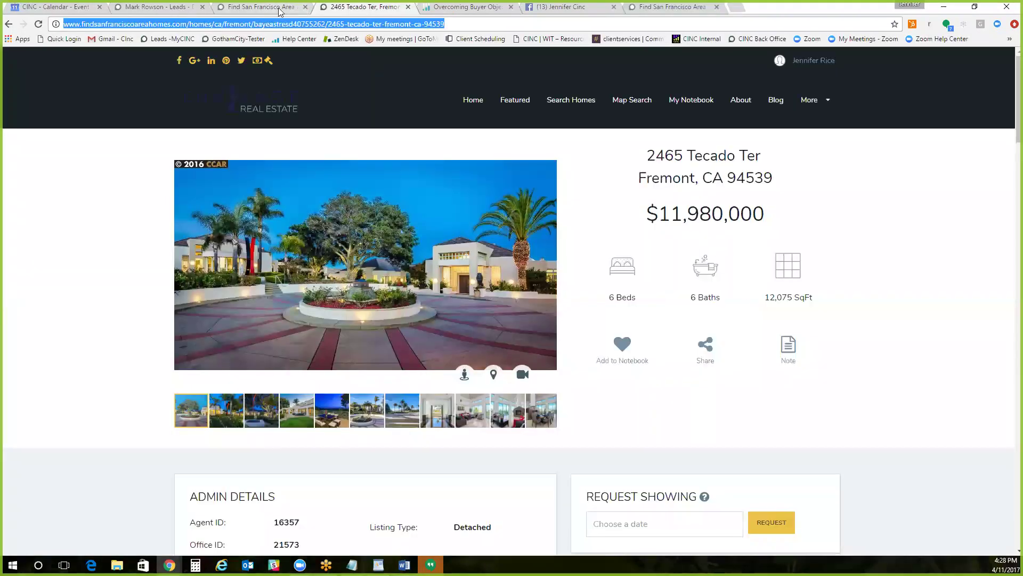
left_click(279, 8)
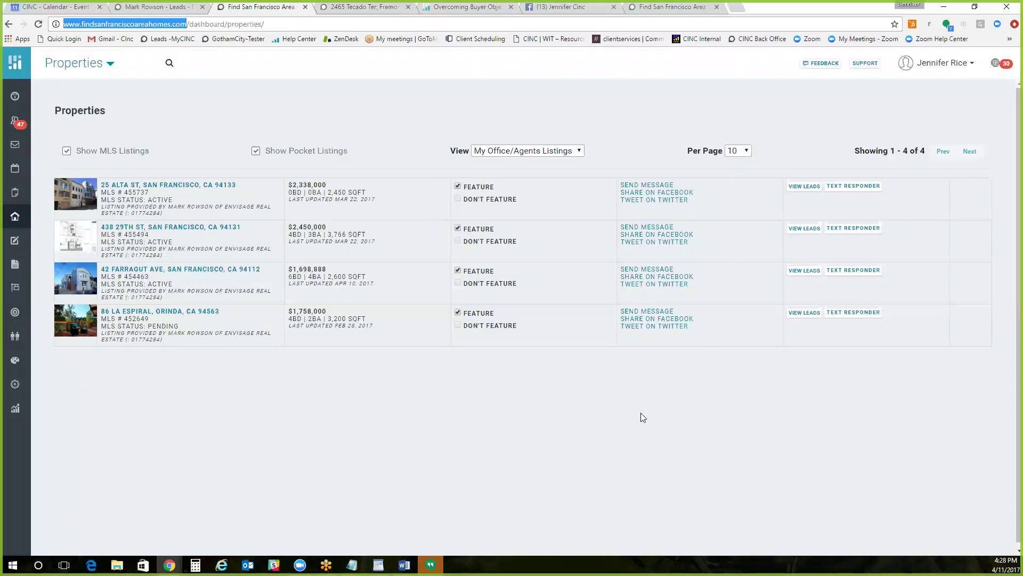
Step: Open the Leads Dashboard and scroll through its 70 leads
left_click(17, 128)
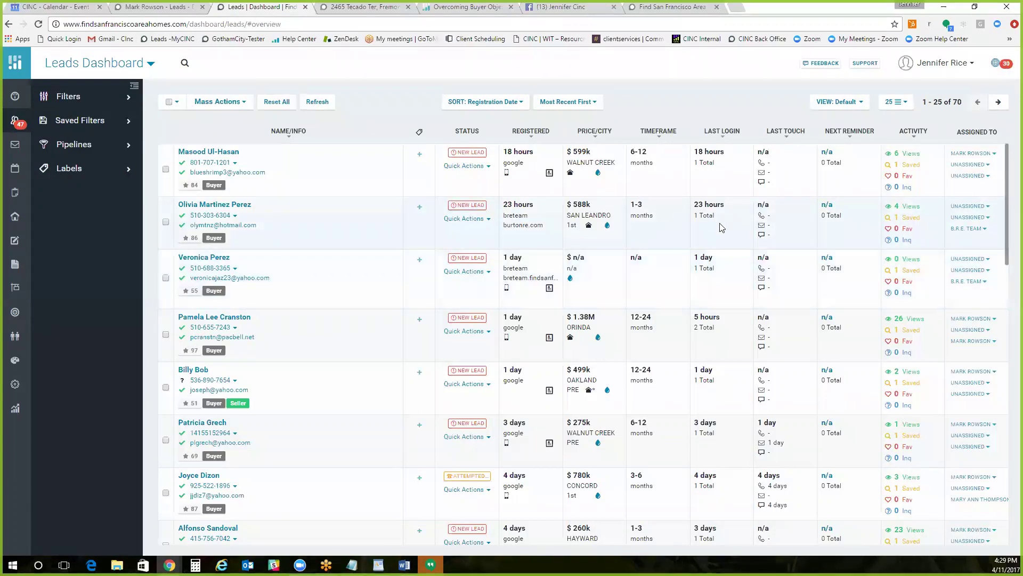
scroll(723, 231, "down", 1)
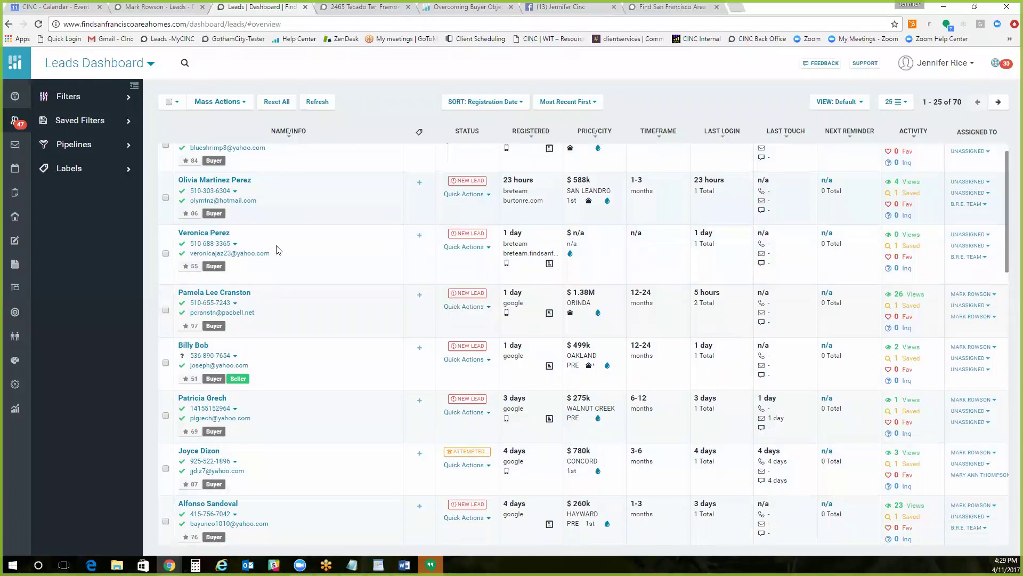
Step: Filter leads by Lead Type to Partial only, unchecking Buyers and Sellers
left_click(126, 100)
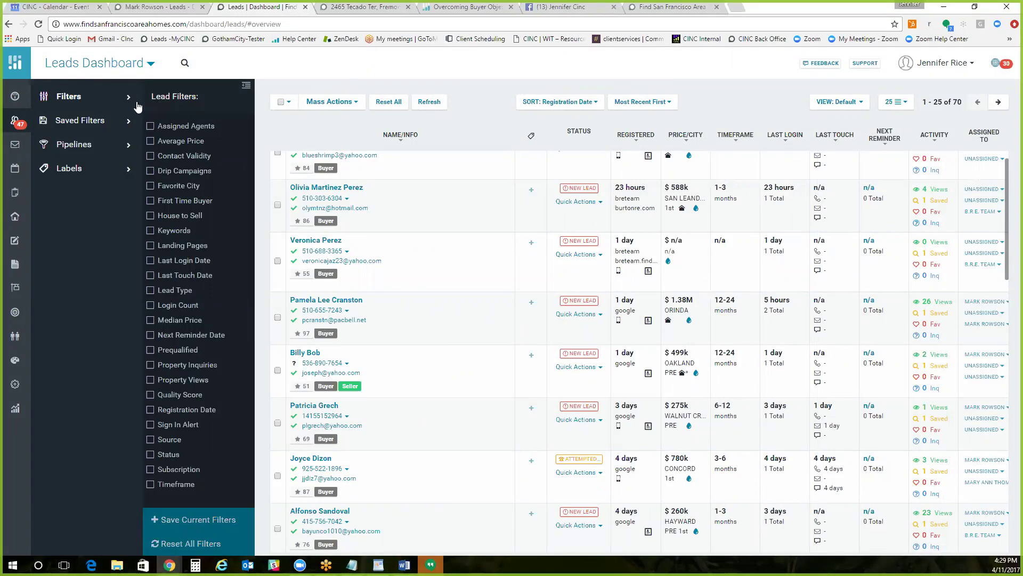
left_click(181, 291)
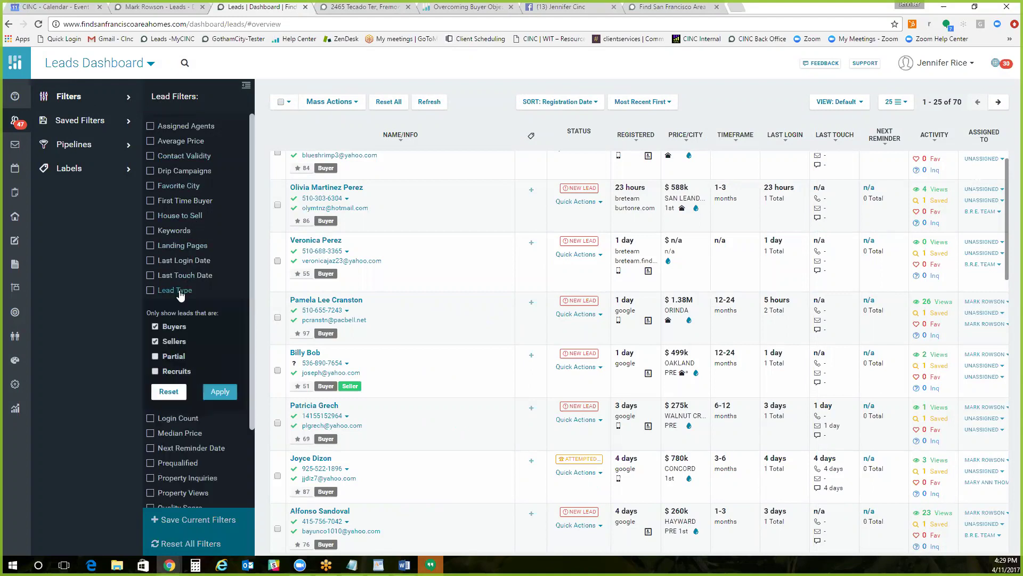
left_click(155, 342)
left_click(155, 326)
left_click(155, 327)
left_click(155, 327)
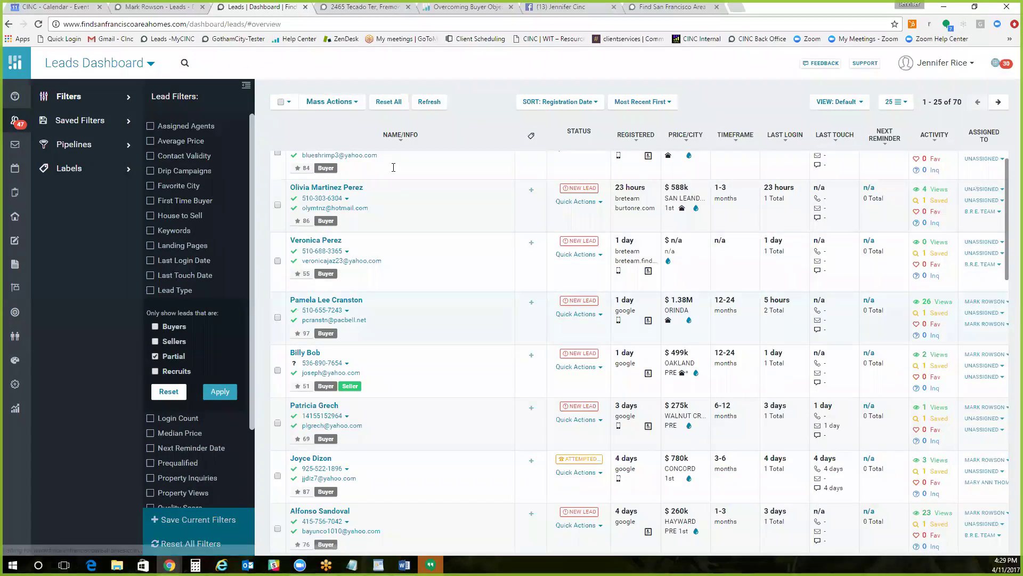
left_click(221, 388)
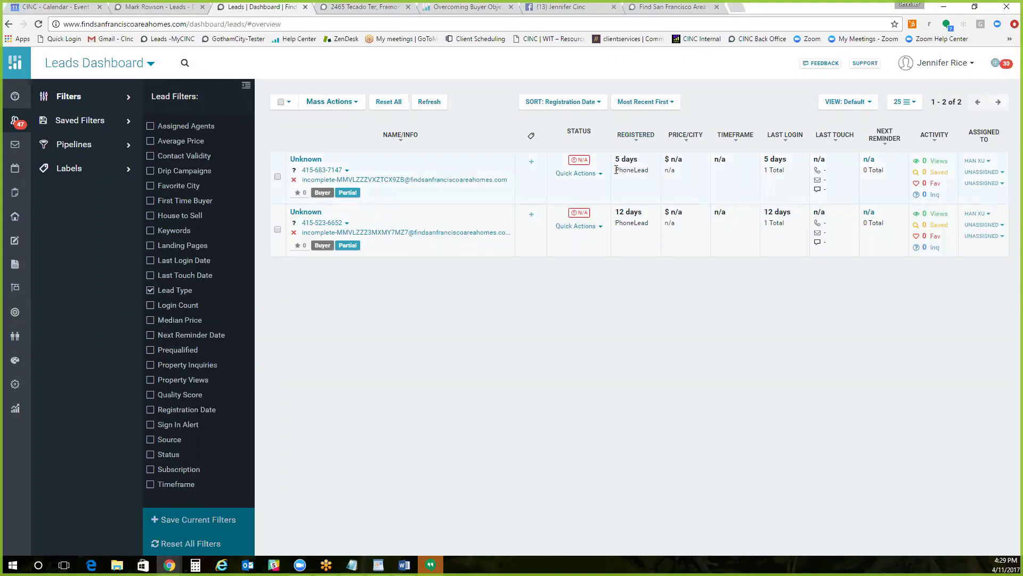
left_click_drag(617, 170, 656, 170)
Step: Open the first Unknown lead's details and show its Notes under Notes + Activity
left_click(312, 160)
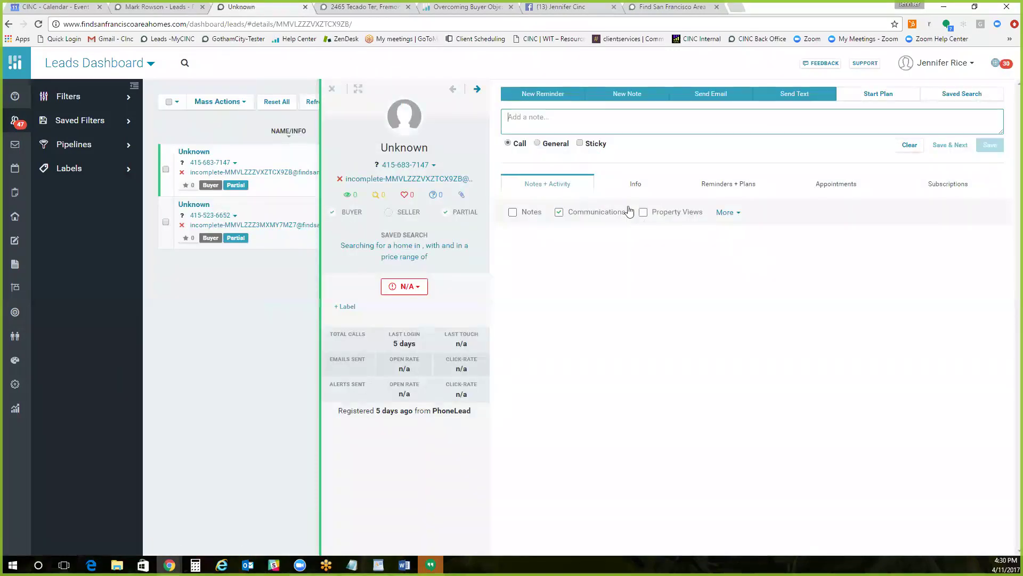
left_click(513, 213)
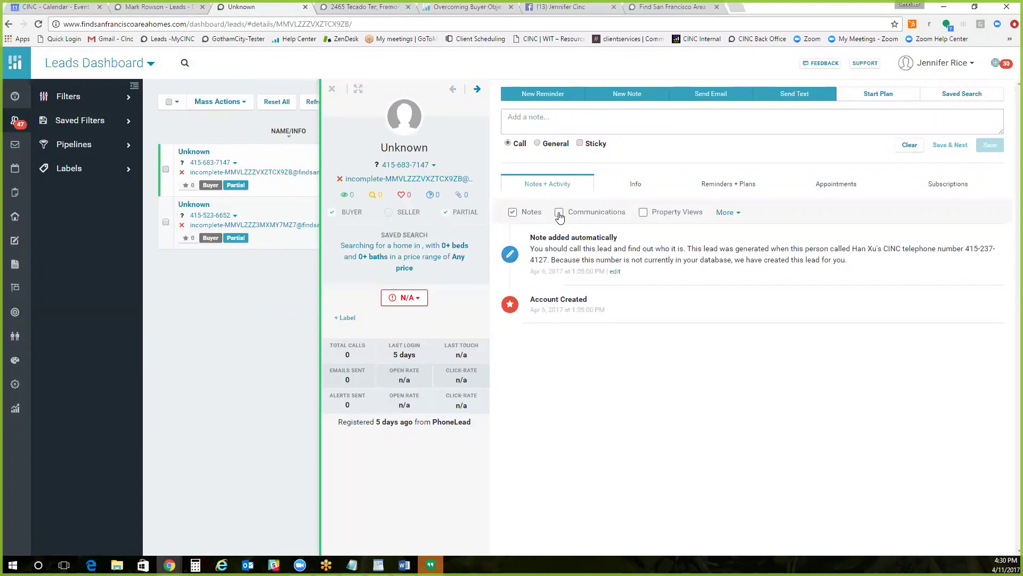
left_click_drag(965, 249, 624, 273)
left_click(635, 255)
Step: Review the lead's Info tab: key info, agent assignment, PhoneLead source and Unworked status
left_click(637, 186)
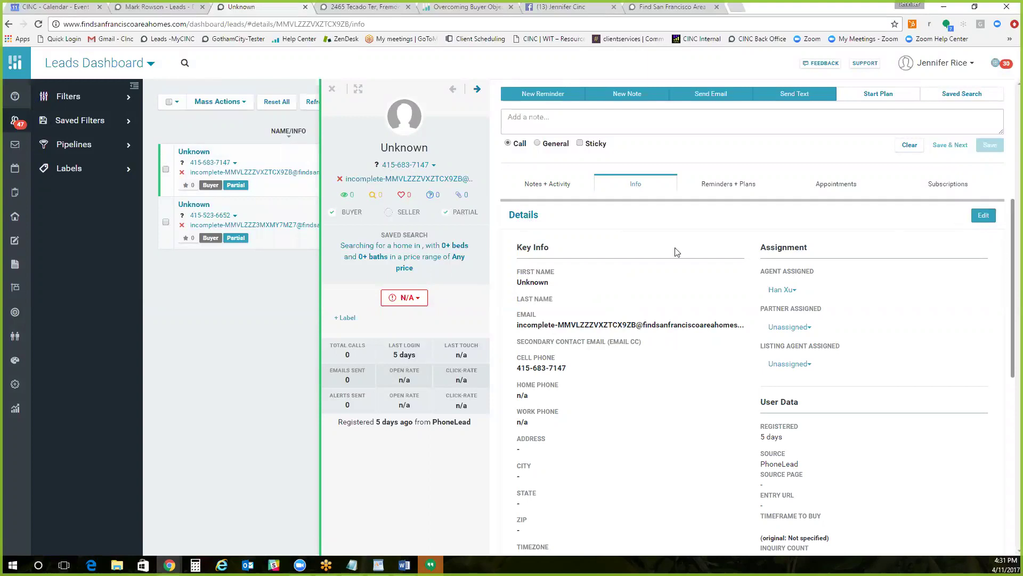
left_click_drag(568, 372, 516, 368)
left_click(532, 362)
scroll(554, 355, "down", 8)
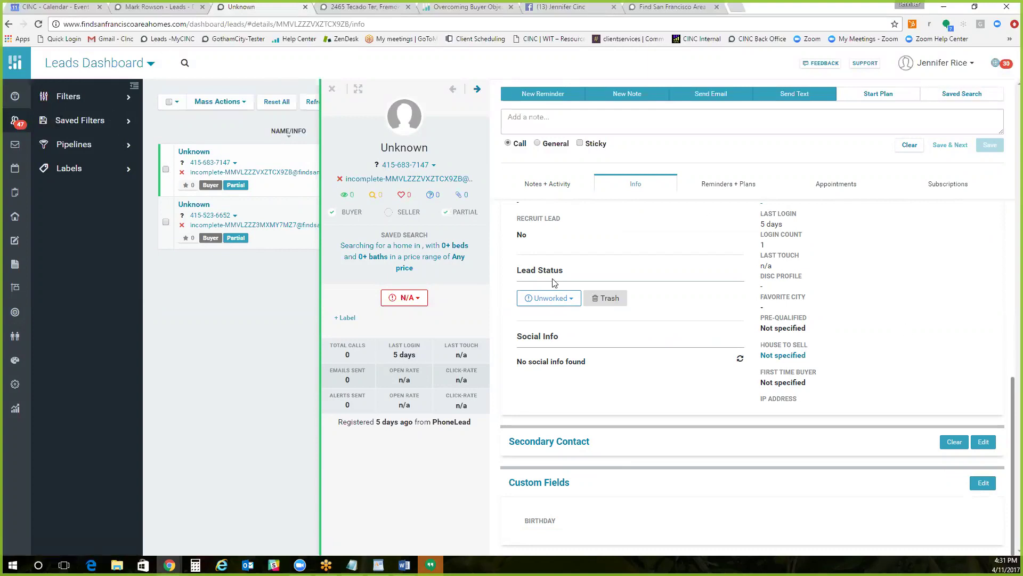
scroll(554, 282, "up", 10)
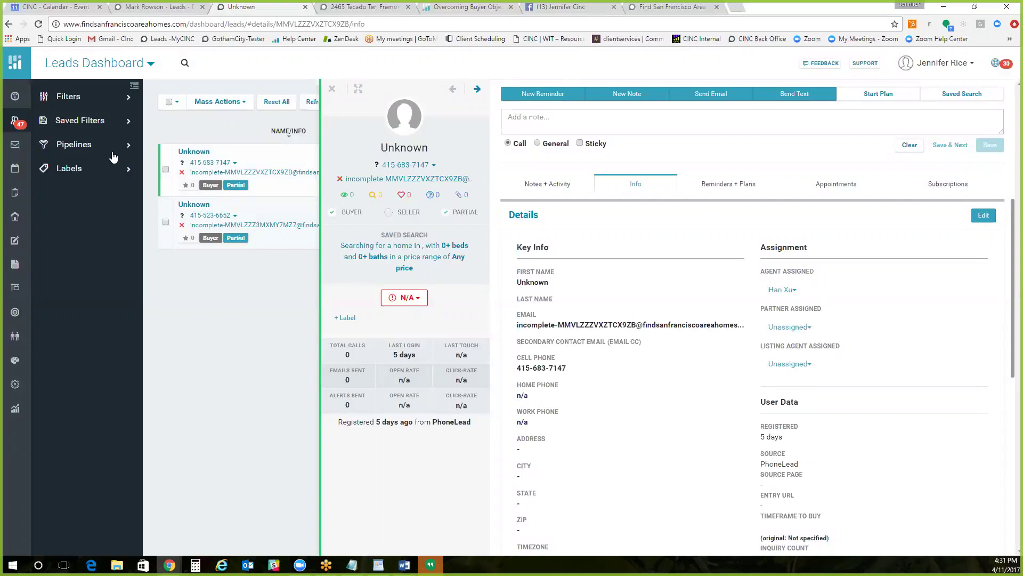
Step: Reopen the first Unknown lead and remove its Partial tag
left_click(331, 88)
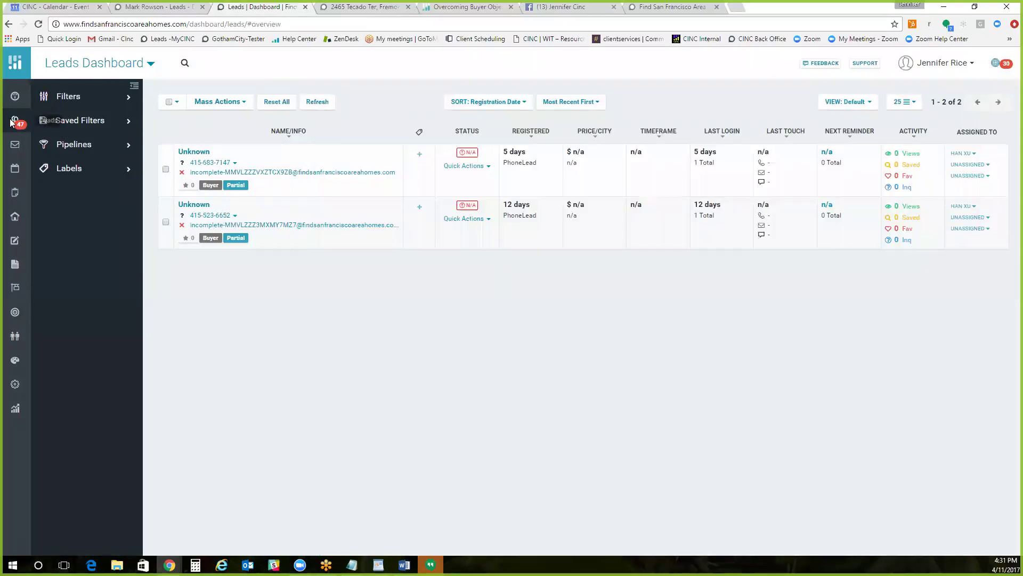
left_click(202, 154)
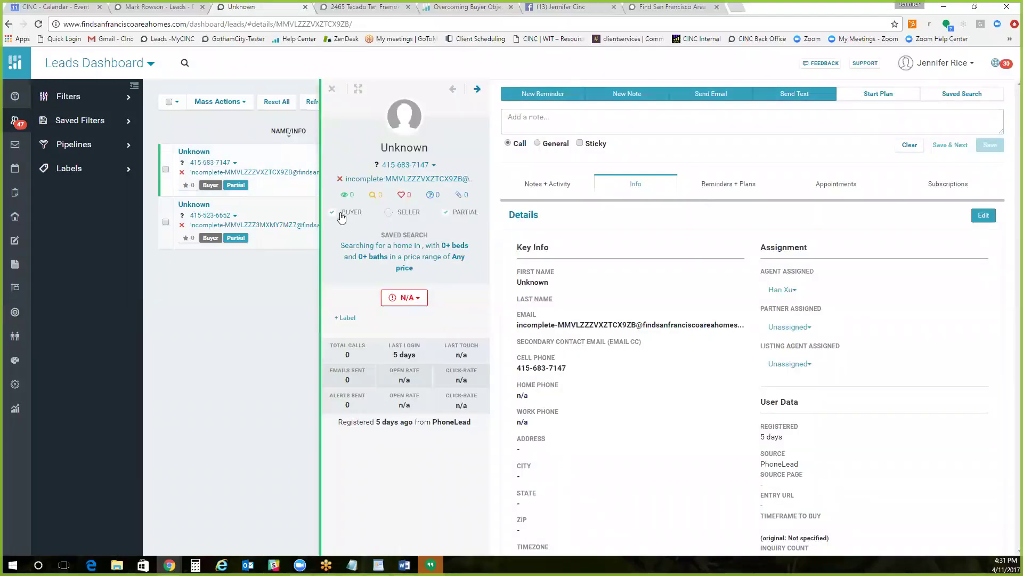
left_click(446, 212)
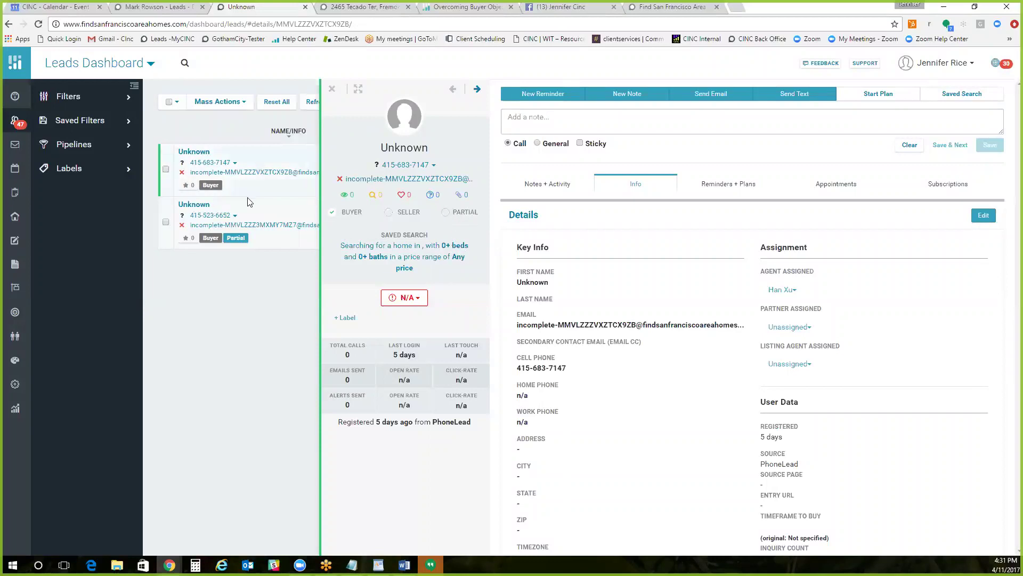
Step: Mark the lead Partial again, close its panel, and return to the Properties page
left_click(447, 214)
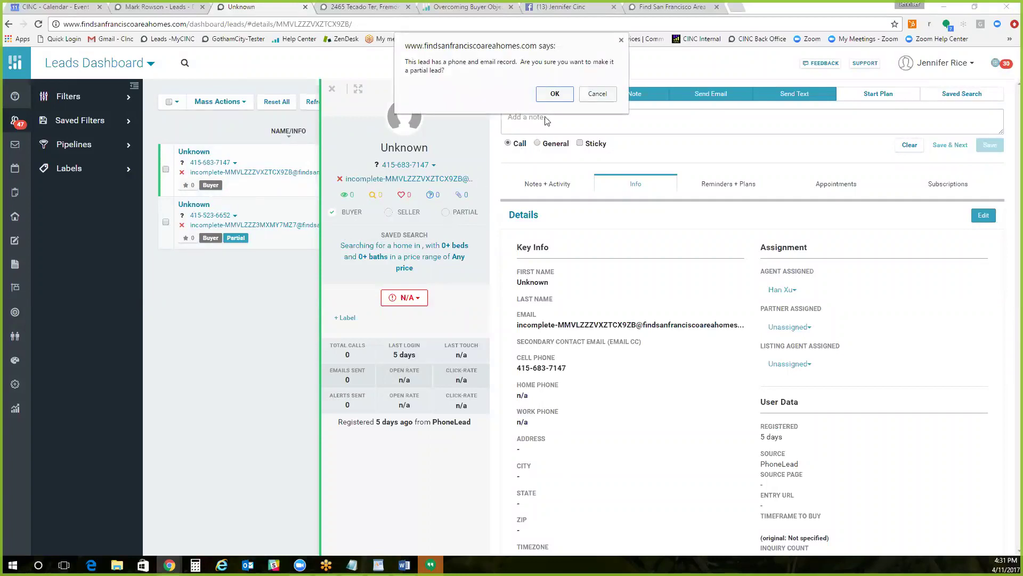
left_click(552, 96)
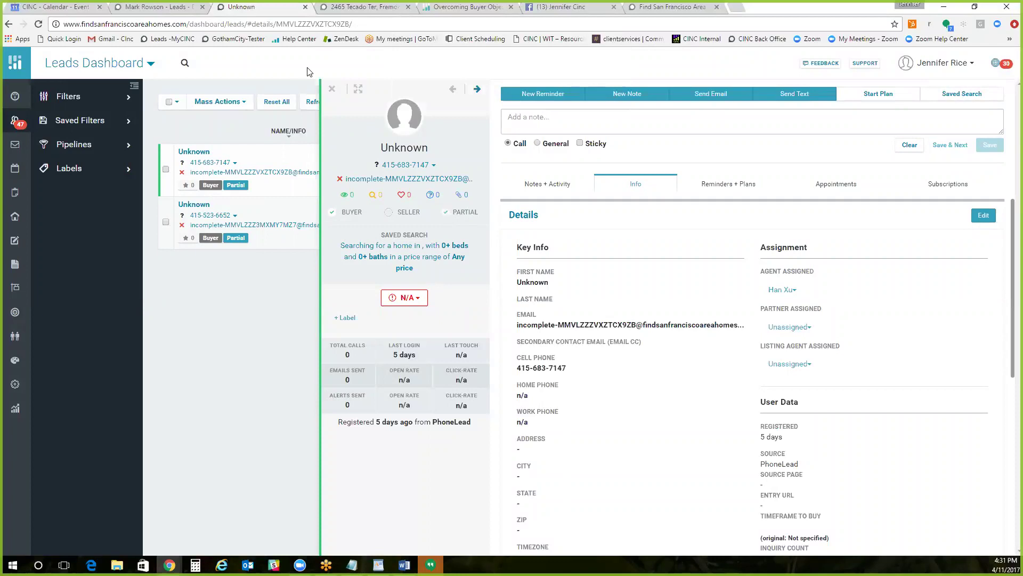
left_click(331, 89)
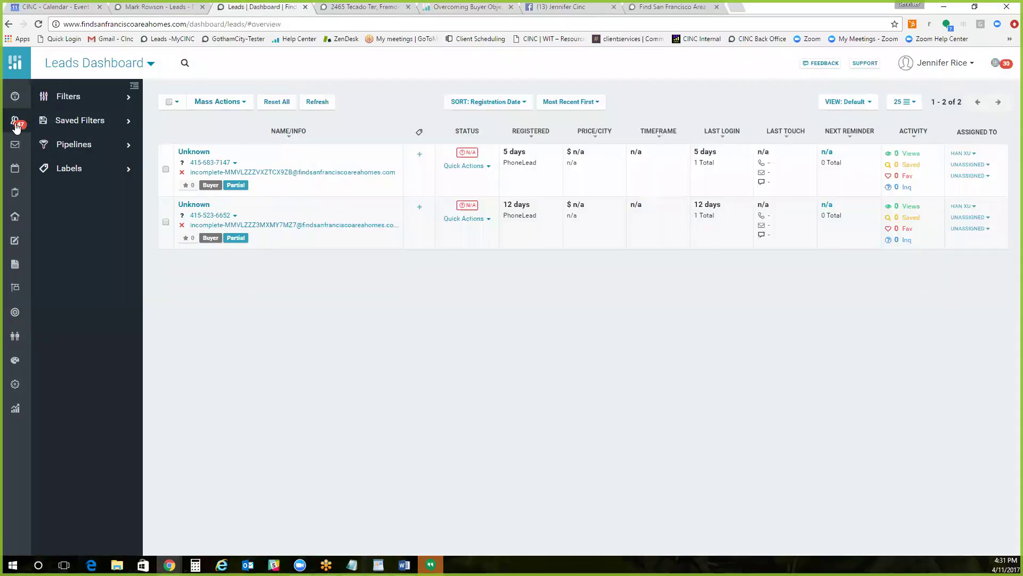
left_click(16, 217)
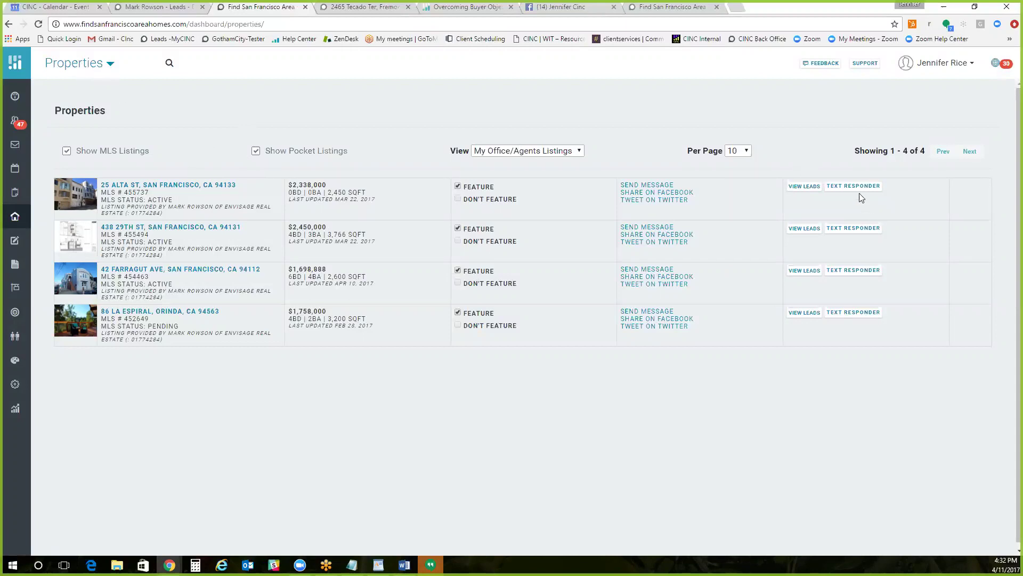
Step: Open the Properties title menu of actions such as Add Pocket Listing
left_click(75, 64)
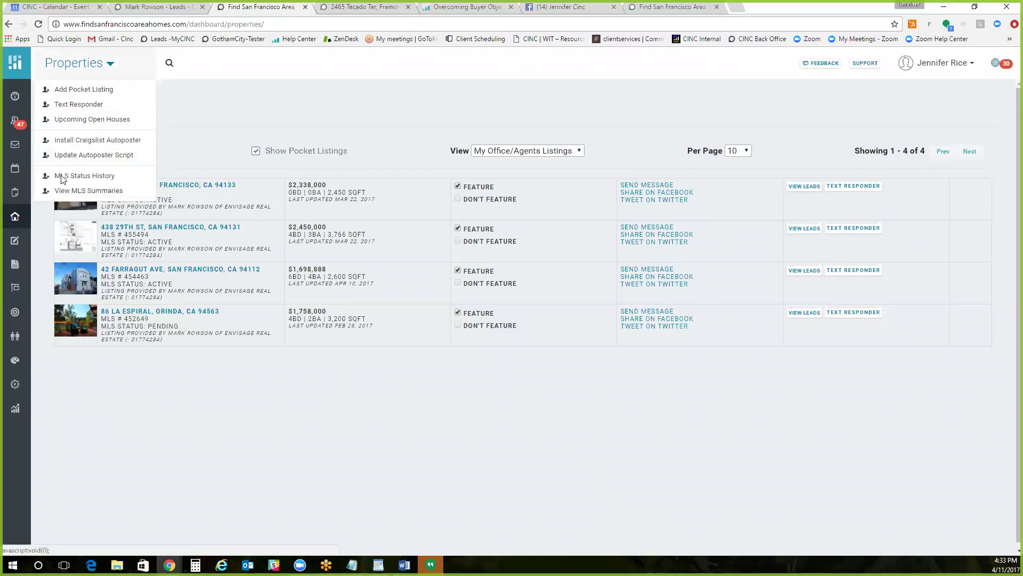
left_click(82, 90)
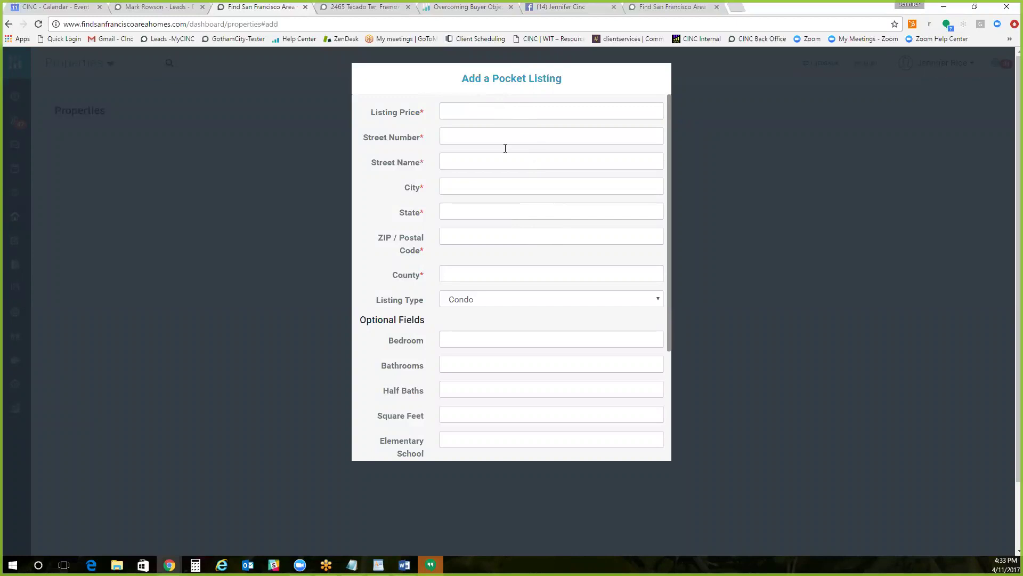
scroll(506, 148, "down", 3)
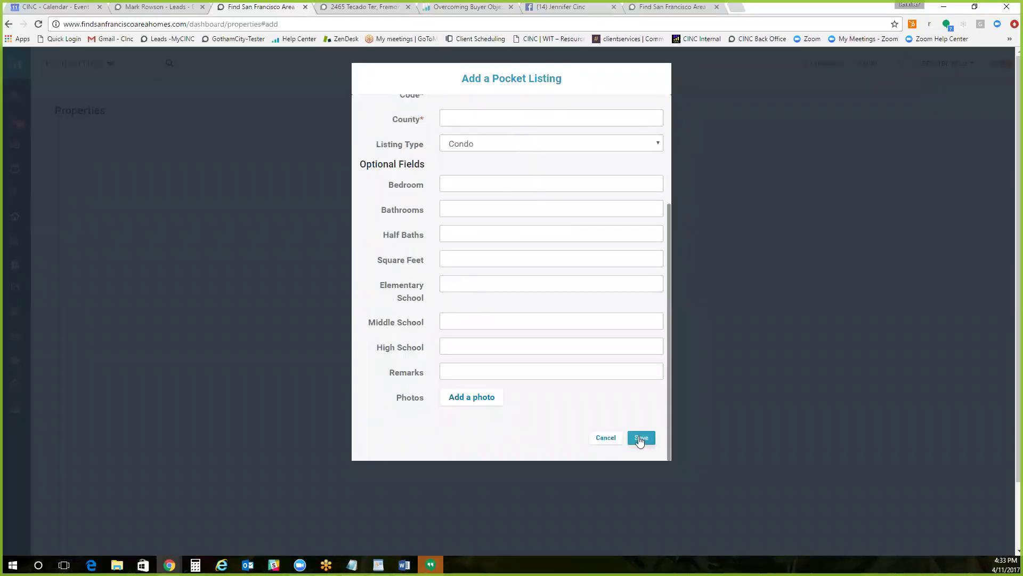
left_click(606, 437)
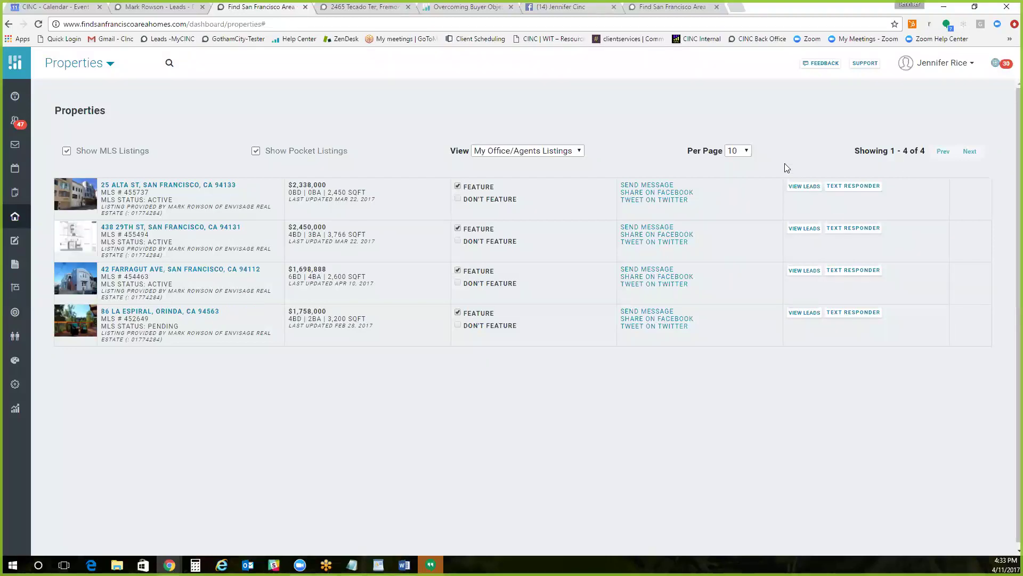
Step: Bring up the address/MLS property search bar, then return to the Leads Dashboard
left_click(92, 70)
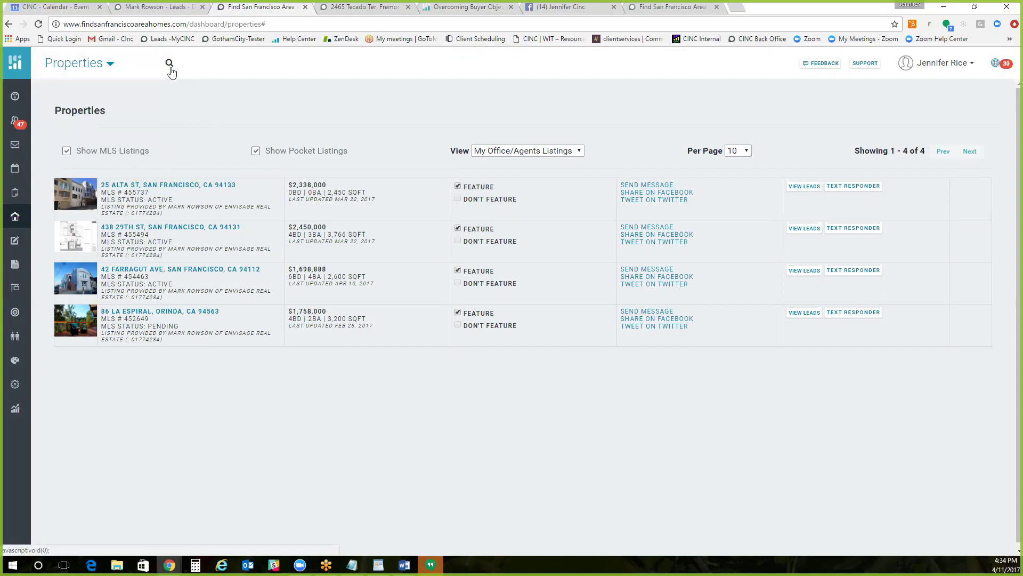
left_click(169, 65)
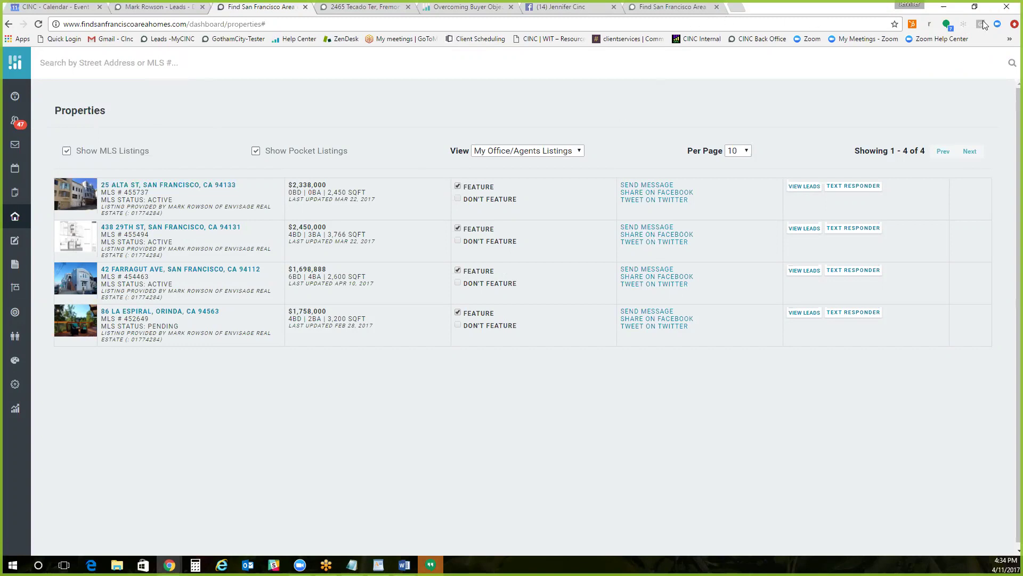
left_click(15, 128)
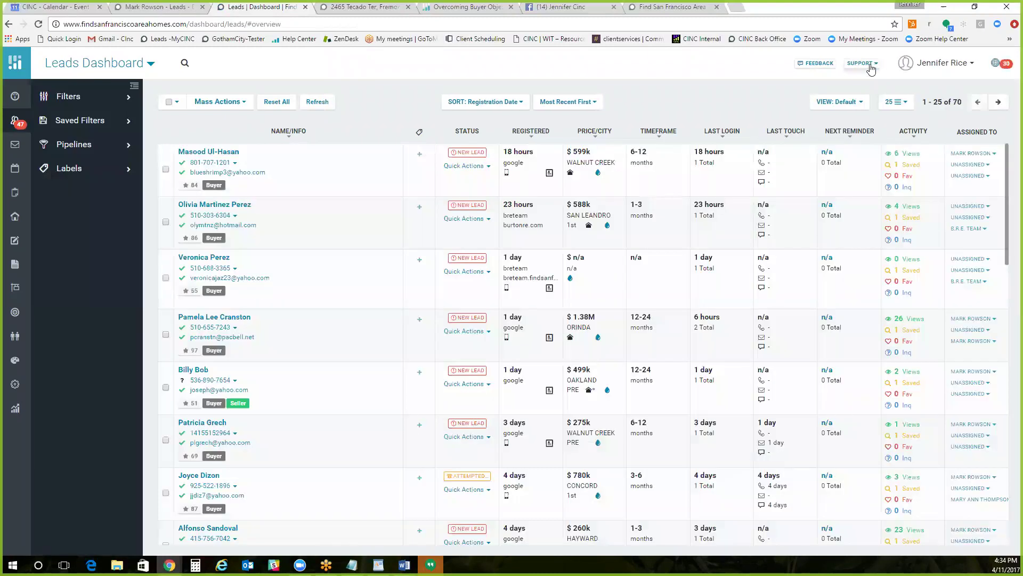
Step: Leave the buyer objections article for the Help Center home page and browse its topic cards
left_click(870, 66)
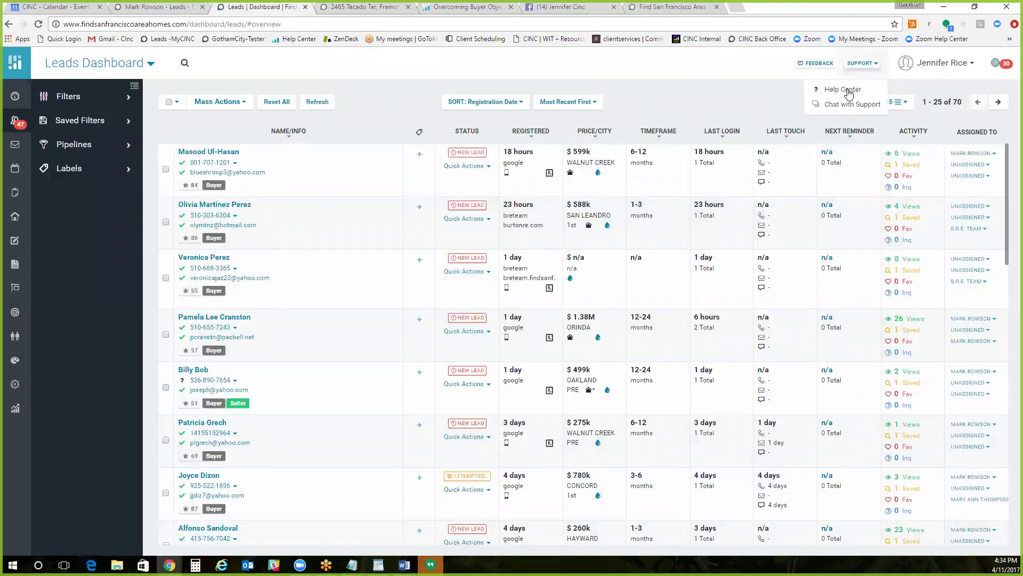
left_click(662, 88)
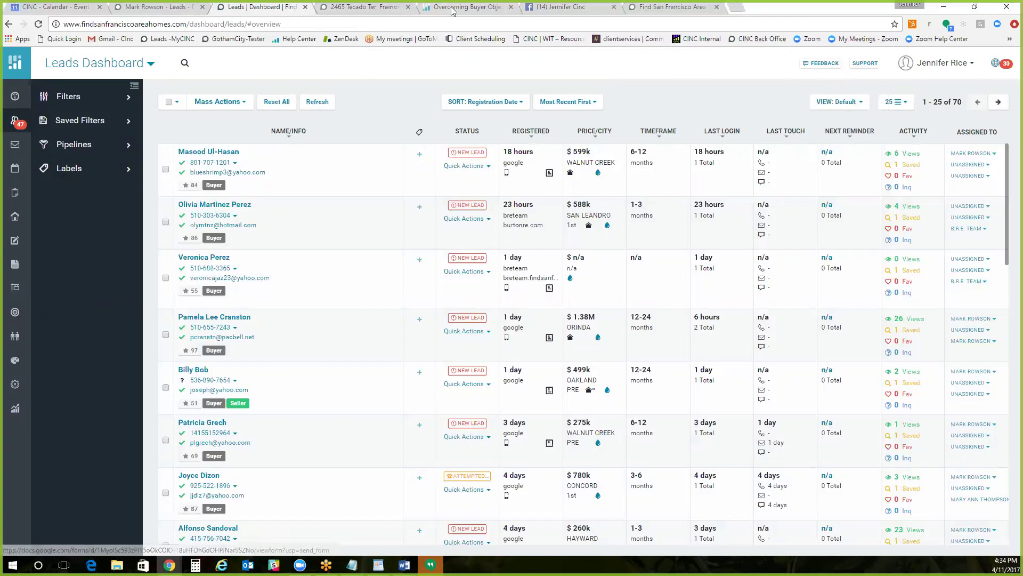
left_click(476, 9)
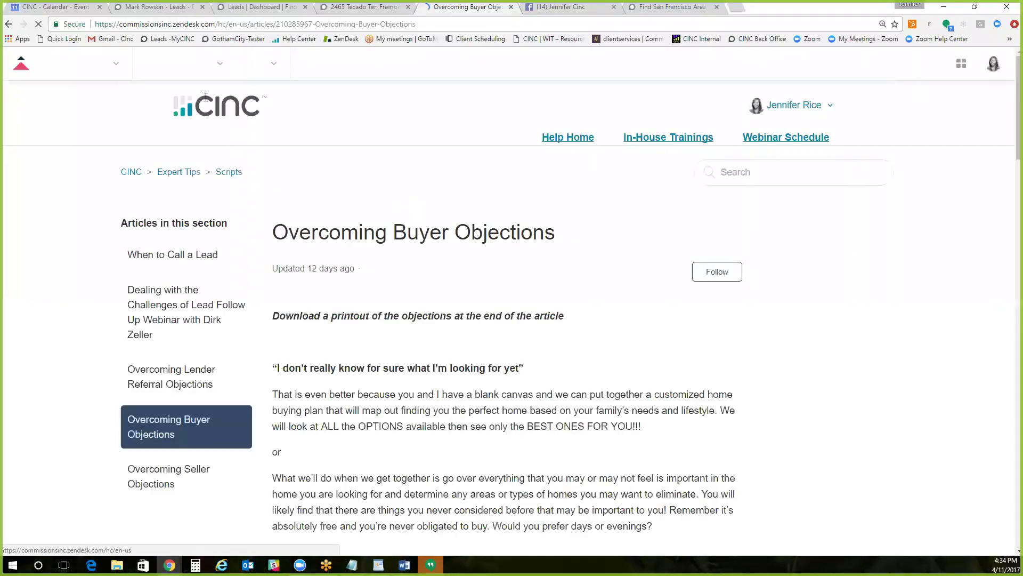
left_click(221, 114)
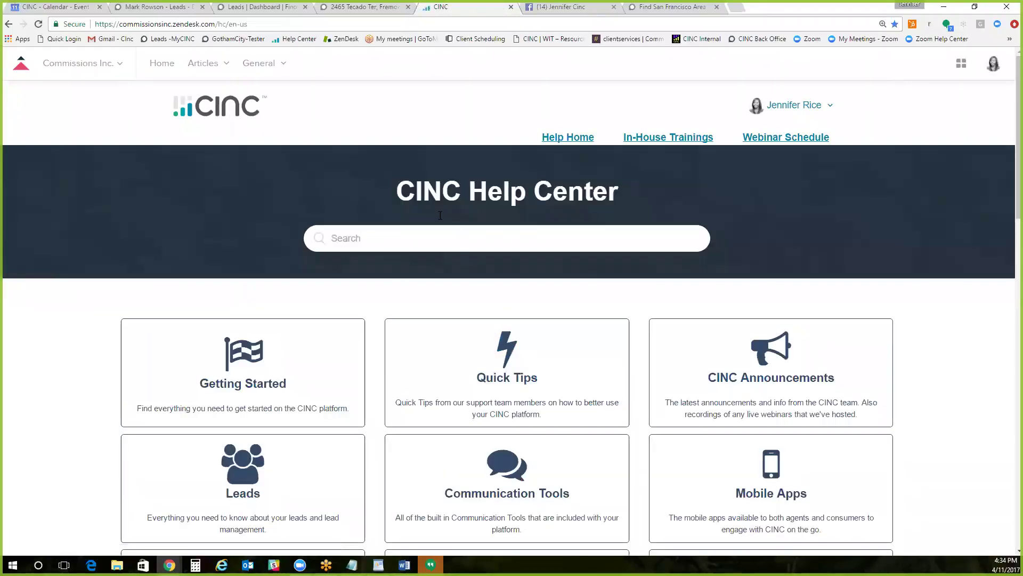
scroll(441, 219, "down", 3)
scroll(441, 219, "down", 1)
scroll(442, 218, "up", 1)
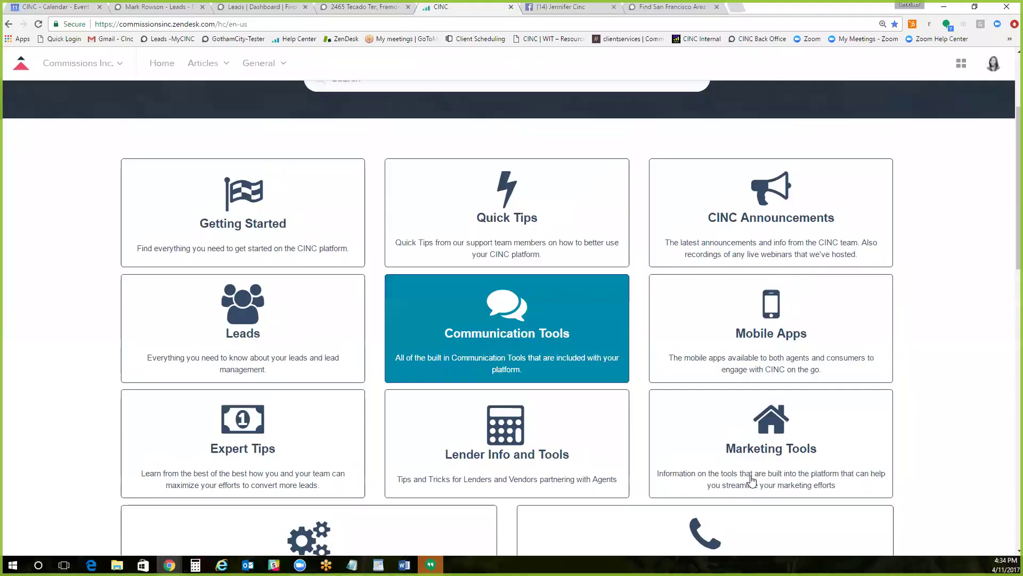
Step: Open Marketing Tools and browse its Lead Generation, Branded Sites and Property Promotion articles
left_click(773, 444)
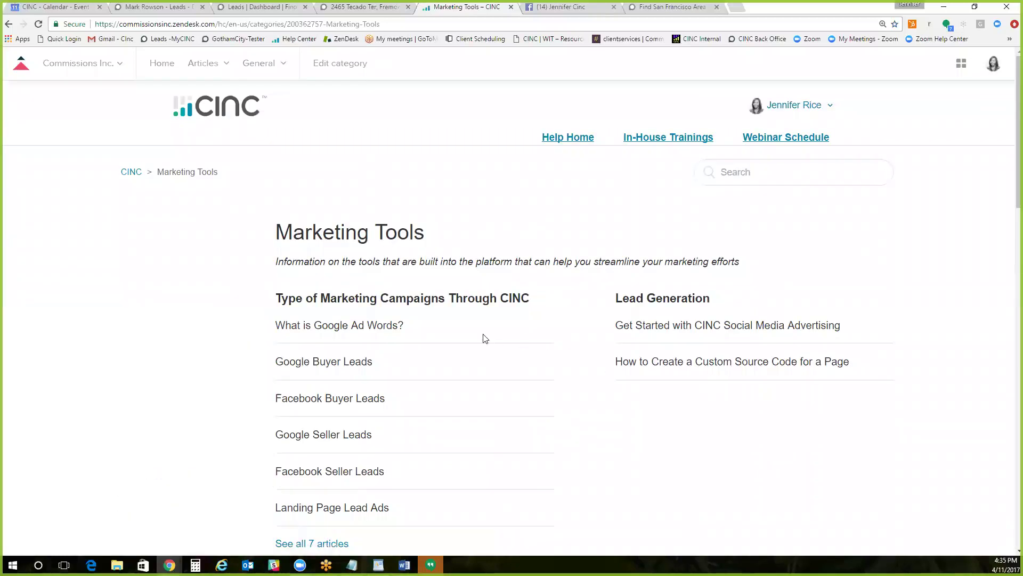
scroll(485, 337, "down", 4)
scroll(485, 337, "down", 10)
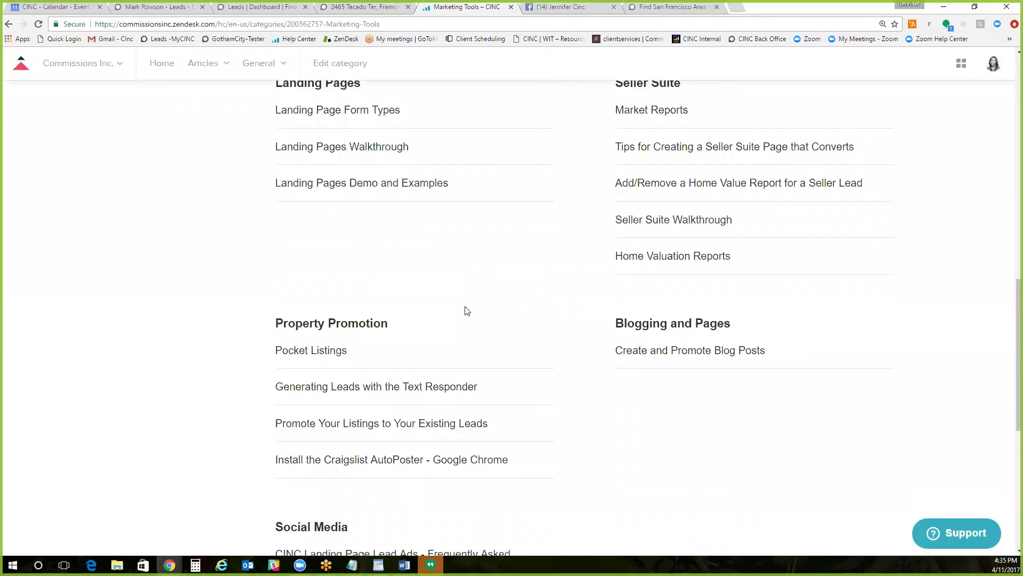
scroll(466, 315, "down", 2)
scroll(397, 367, "up", 5)
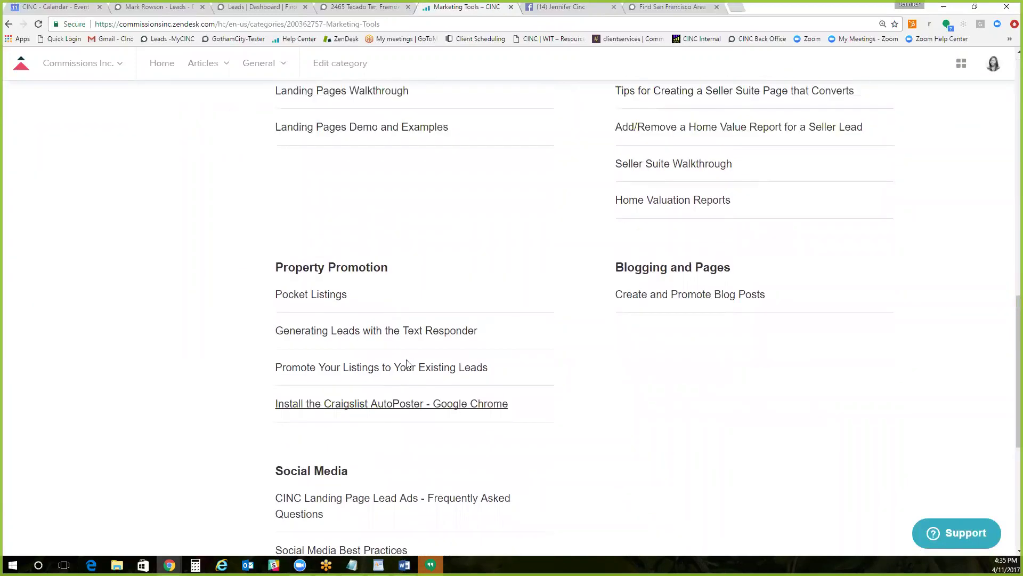
scroll(408, 363, "up", 3)
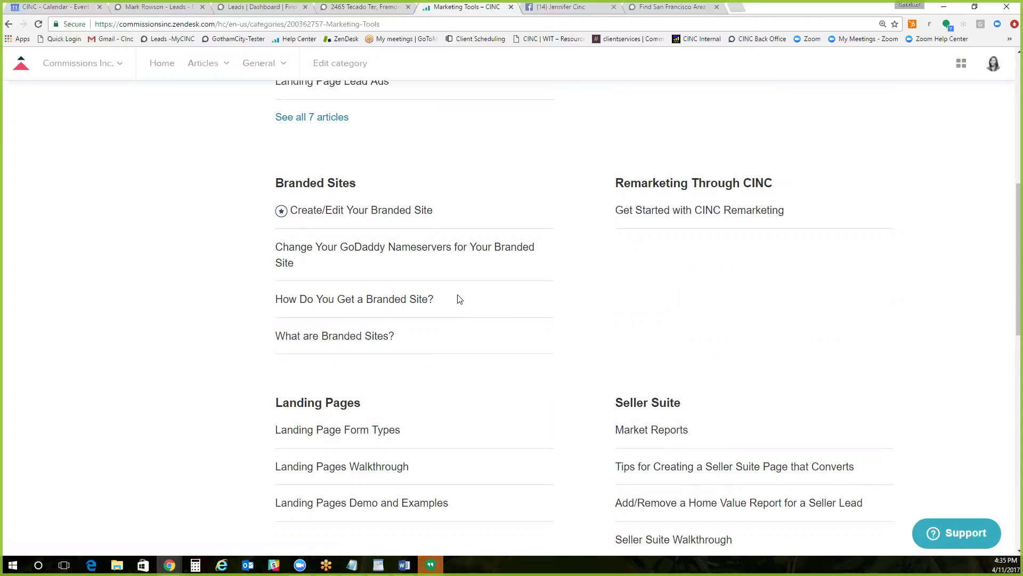
scroll(458, 299, "down", 1)
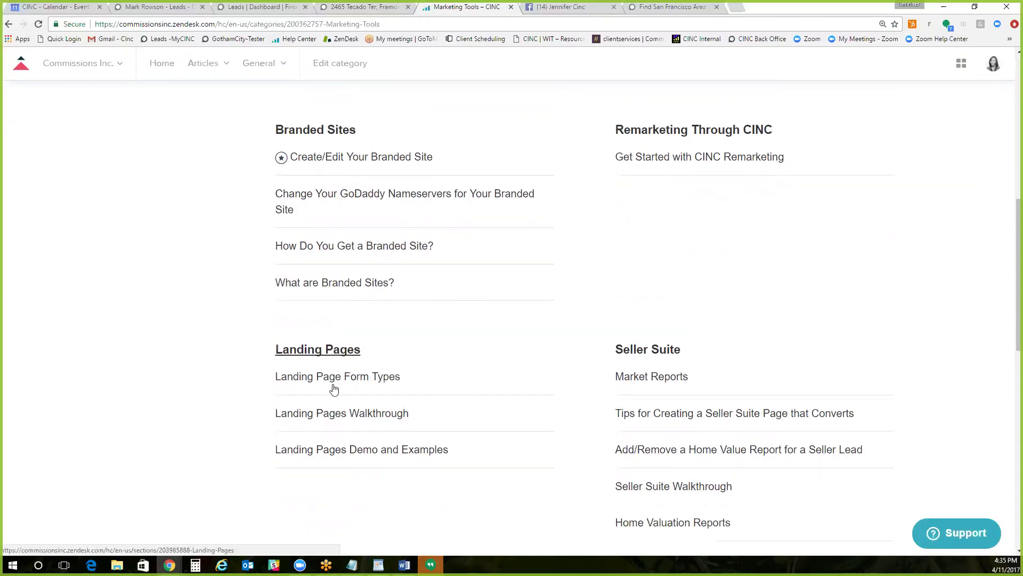
scroll(586, 397, "up", 2)
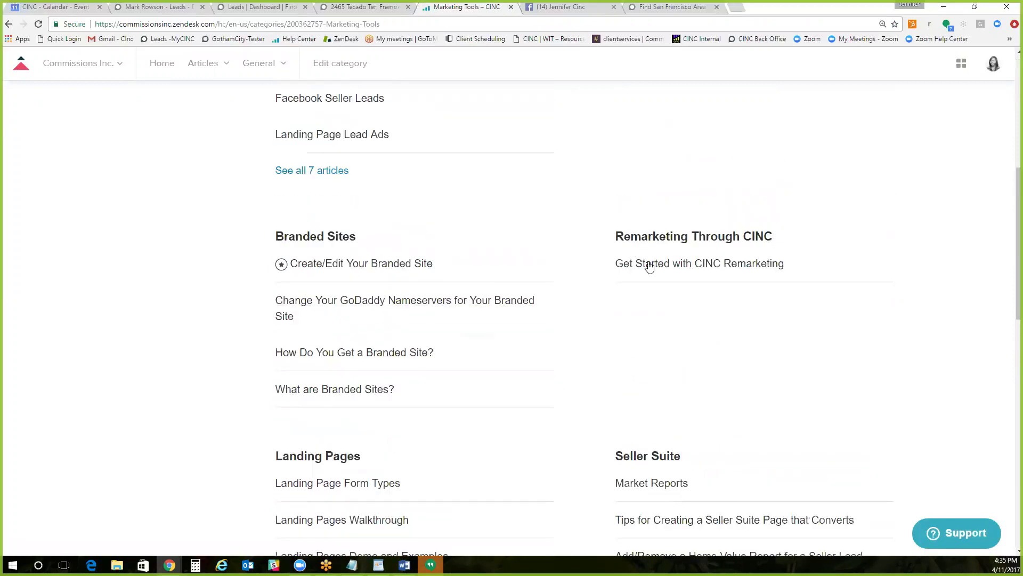
scroll(649, 266, "up", 3)
scroll(650, 266, "up", 2)
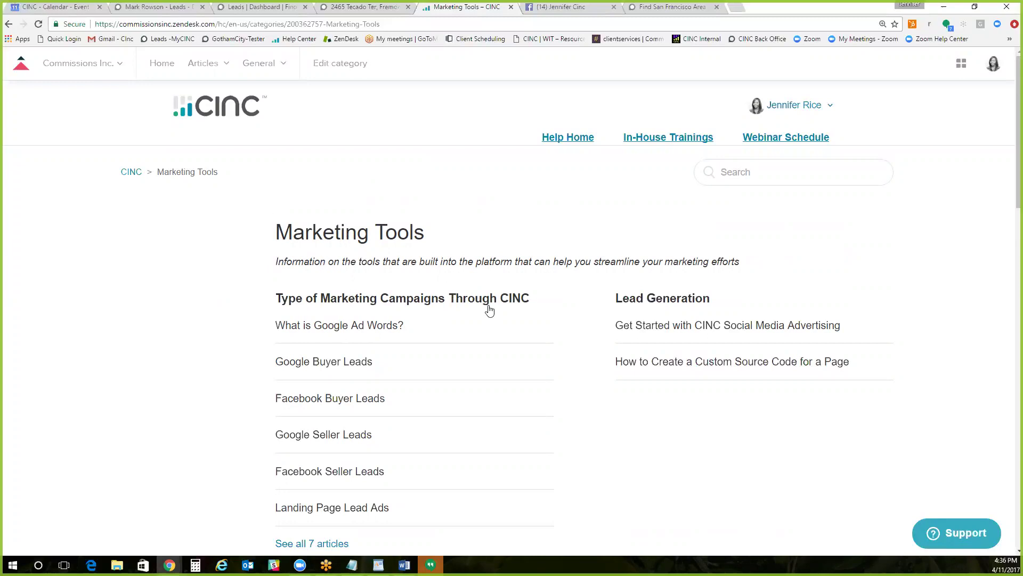
scroll(410, 306, "down", 1)
scroll(411, 305, "down", 5)
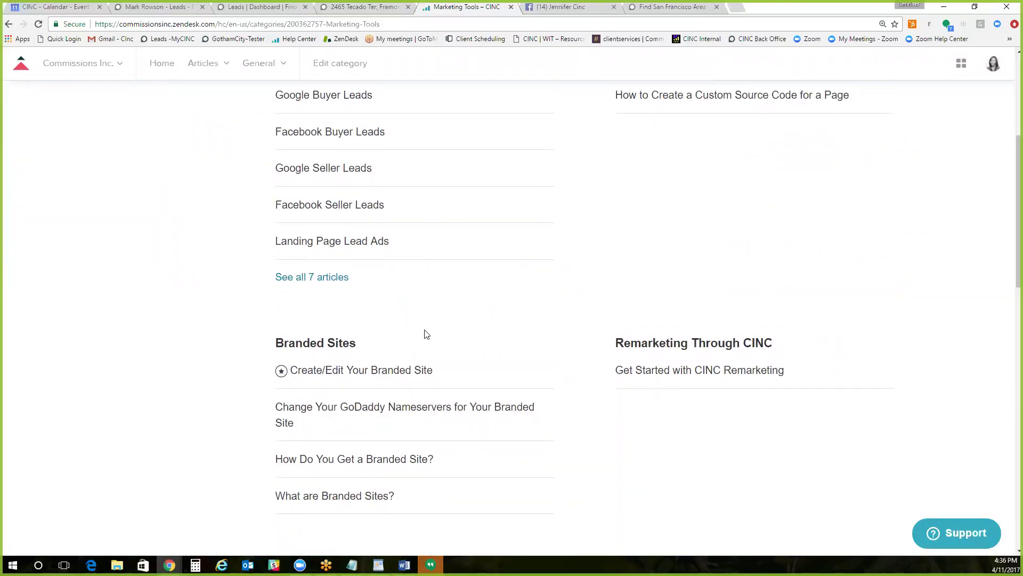
scroll(424, 334, "up", 2)
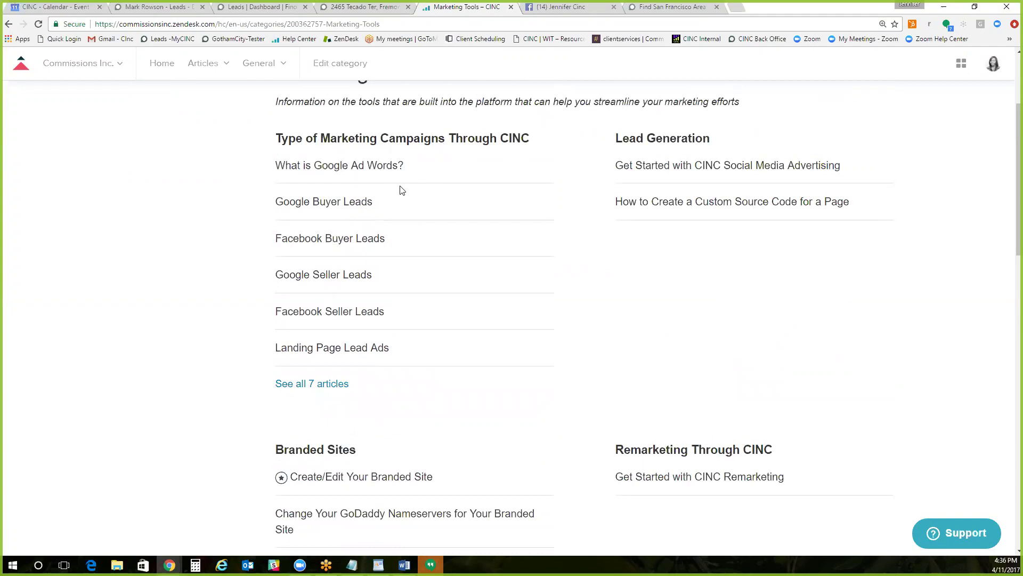